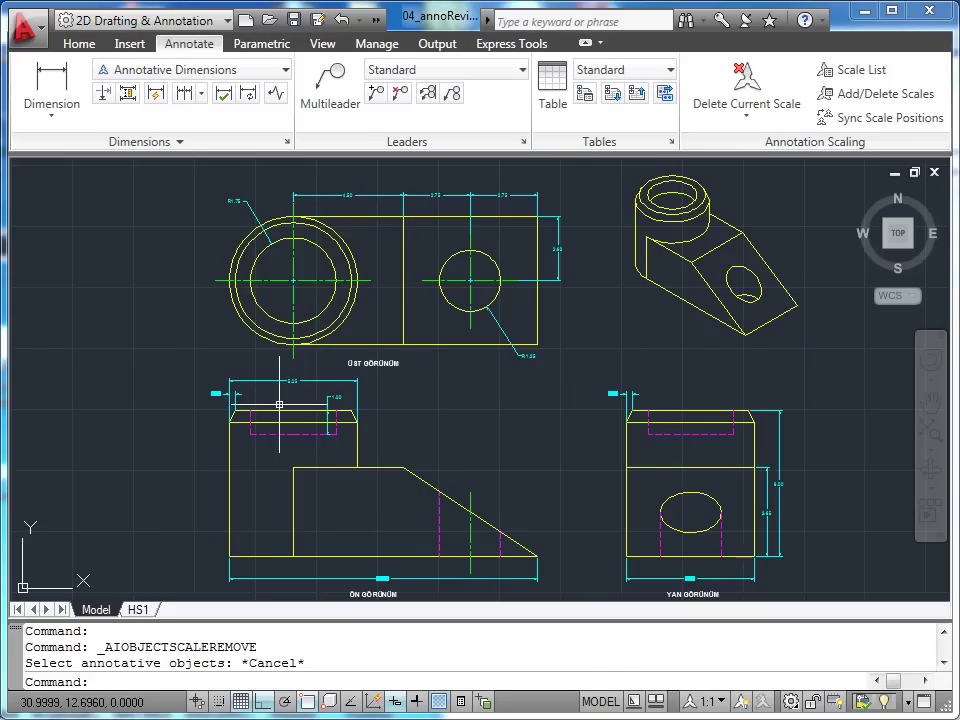
Review the top view's dimensions, recentre the three-view drawing, then switch to the HS1 layout
scroll(275, 400, up, 2)
scroll(279, 401, up, 4)
middle_drag(279, 401, 312, 432)
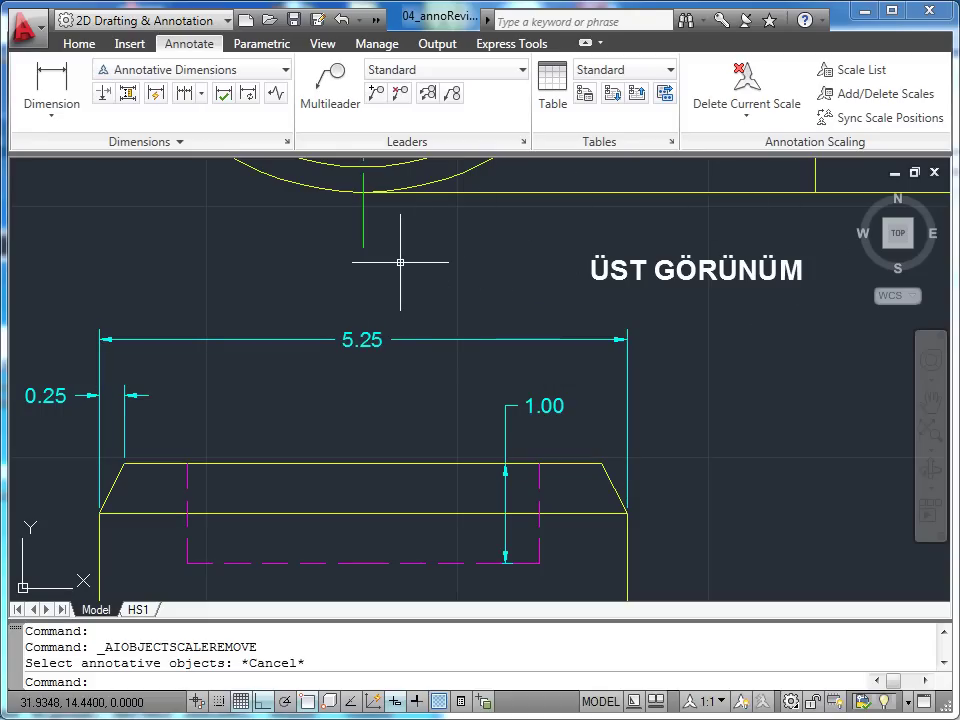
scroll(400, 270, down, 1)
scroll(394, 280, down, 1)
scroll(420, 300, down, 1)
scroll(438, 313, down, 1)
middle_drag(438, 313, 478, 377)
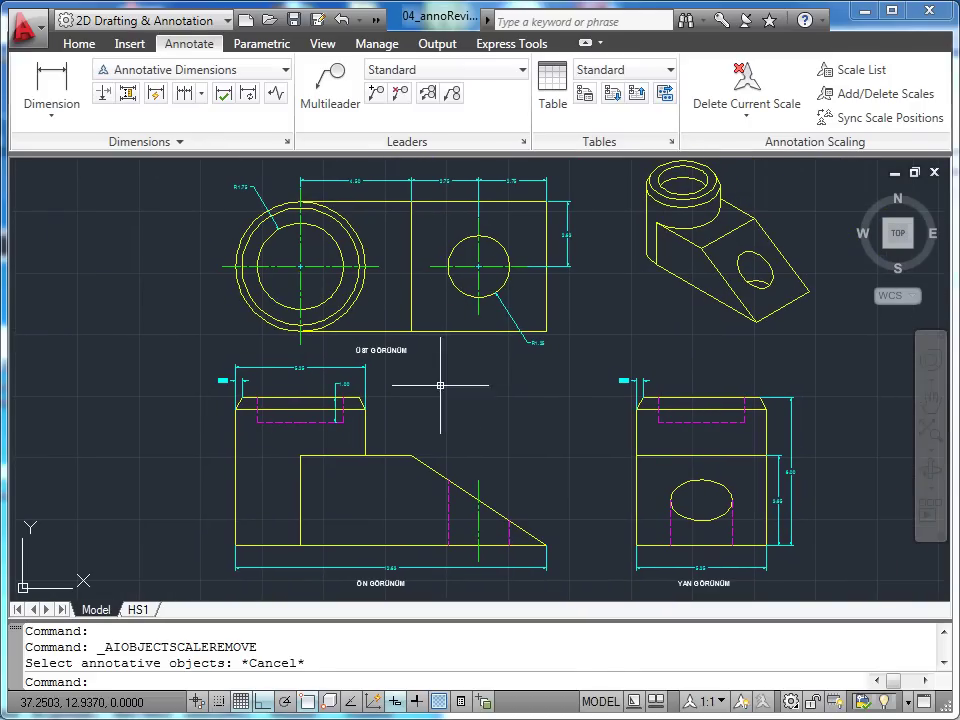
click(137, 609)
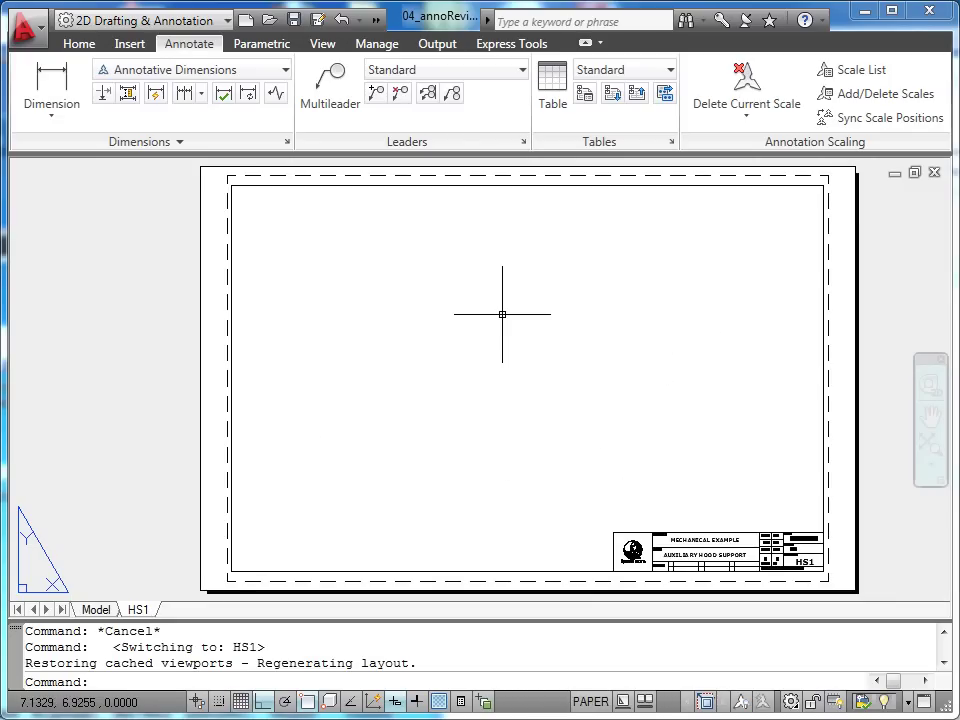
Turn off the viewport layer and make the sheet's viewport active for editing
click(80, 44)
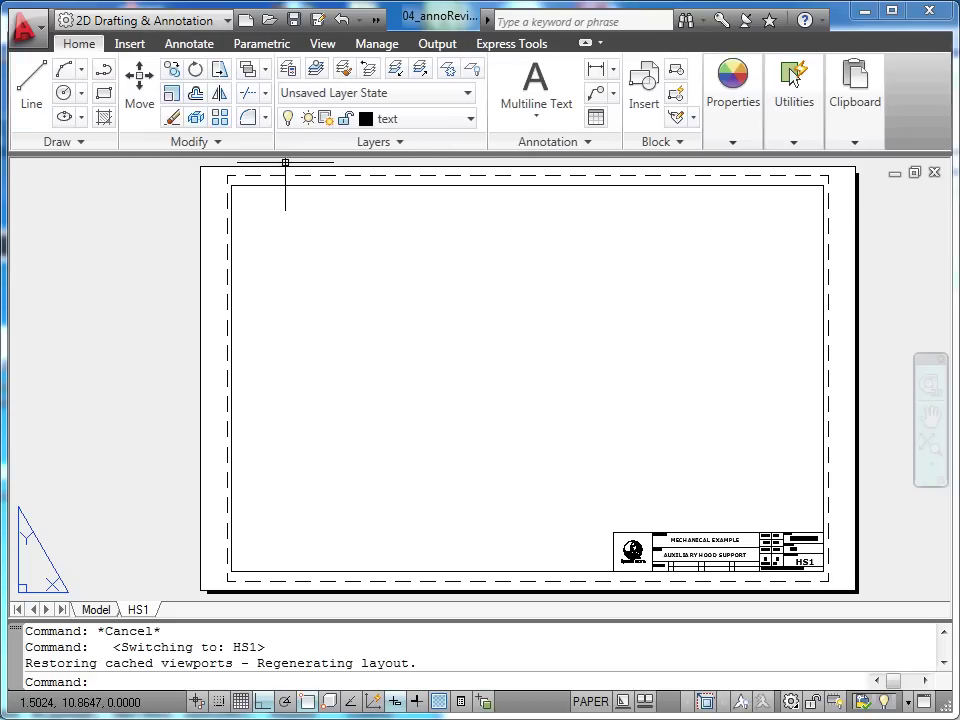
click(470, 120)
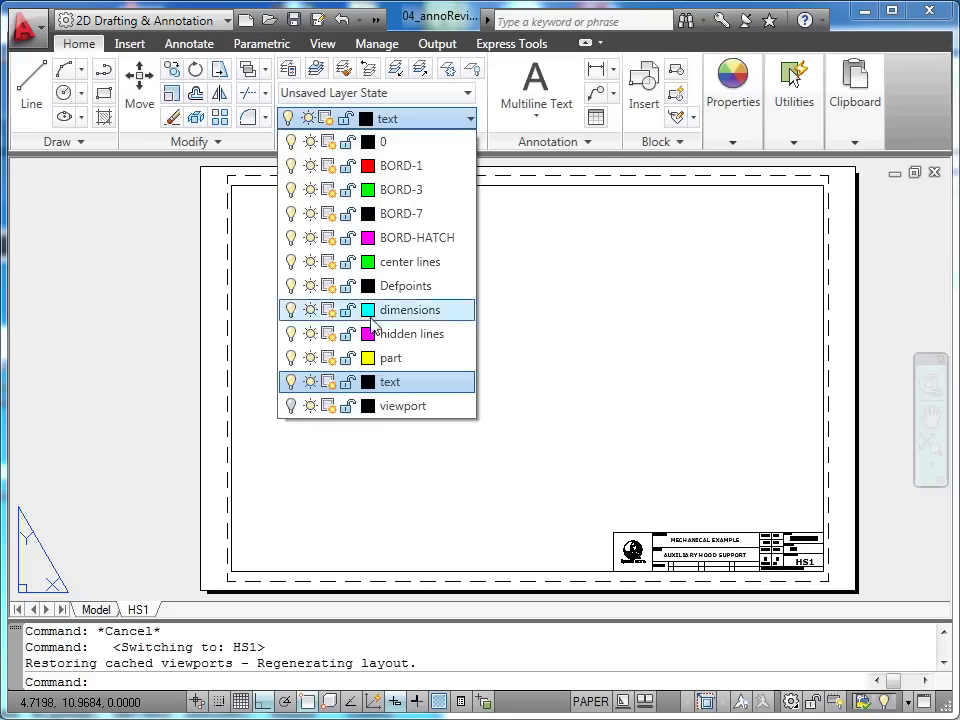
click(290, 406)
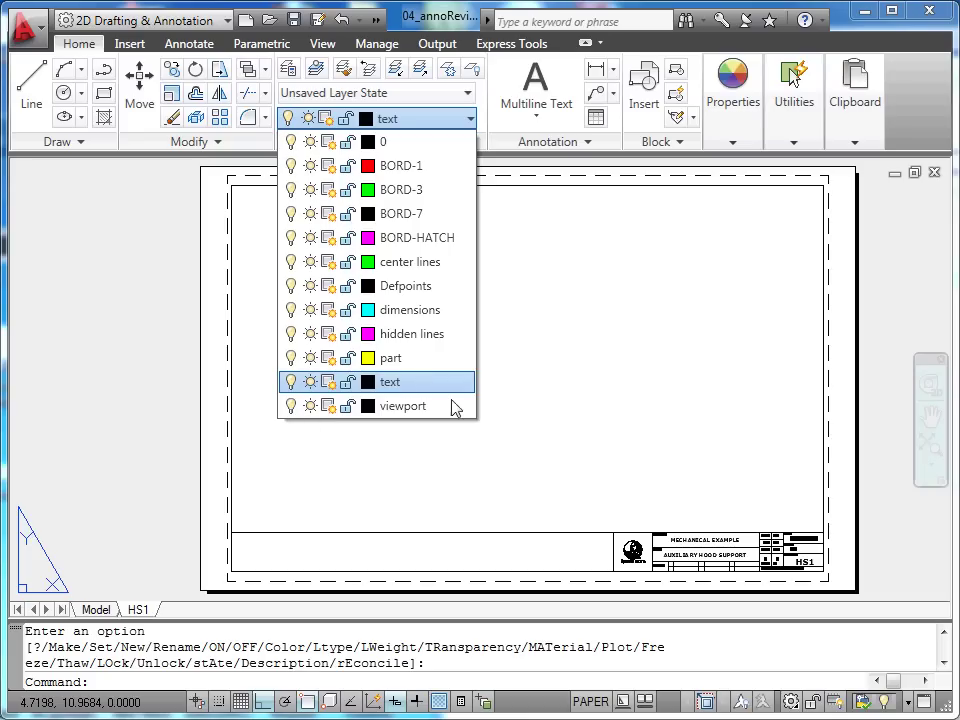
click(409, 158)
double_click(560, 355)
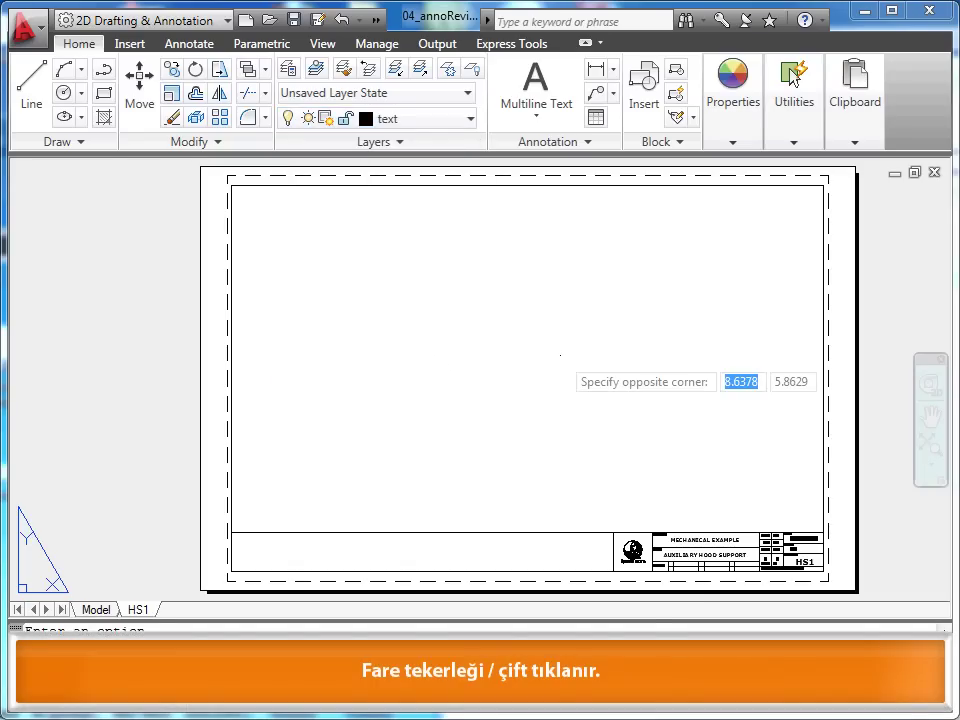
Zoom the active HS1 viewport to extents to show all three views and the isometric
middle_click(560, 355)
middle_click(560, 355)
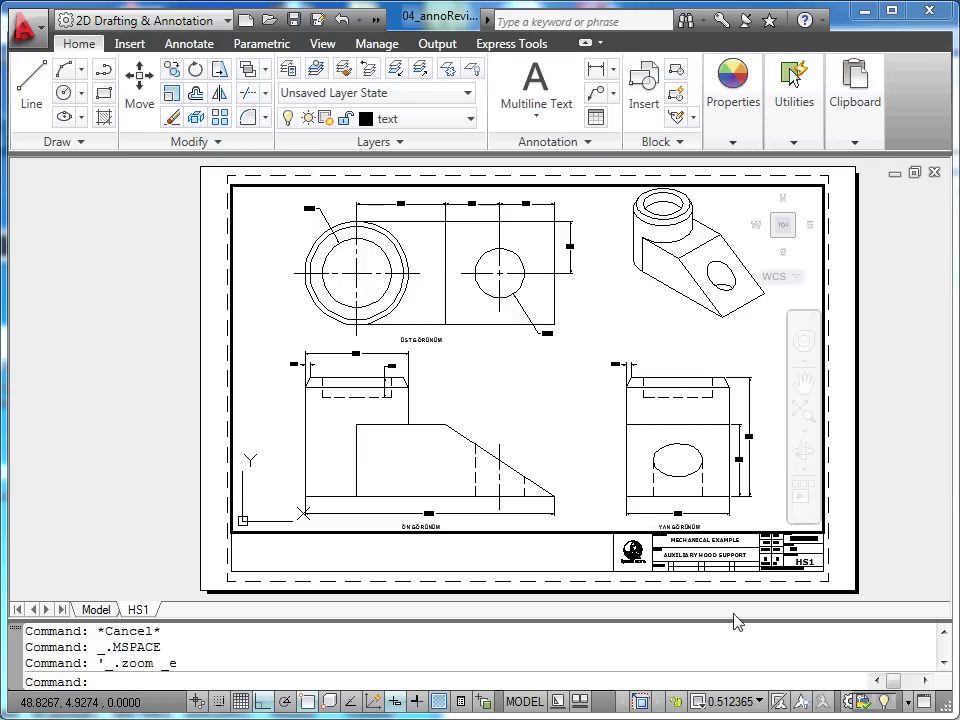
Set the HS1 viewport scale to 1:1 and pan the enlarged drawing inside it
click(745, 702)
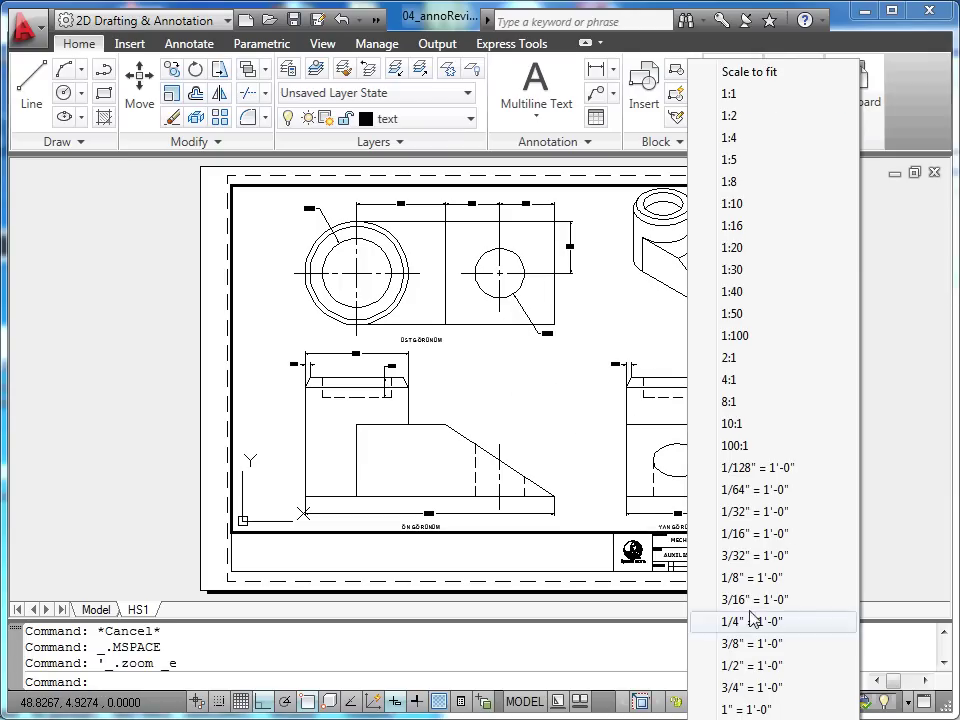
click(752, 95)
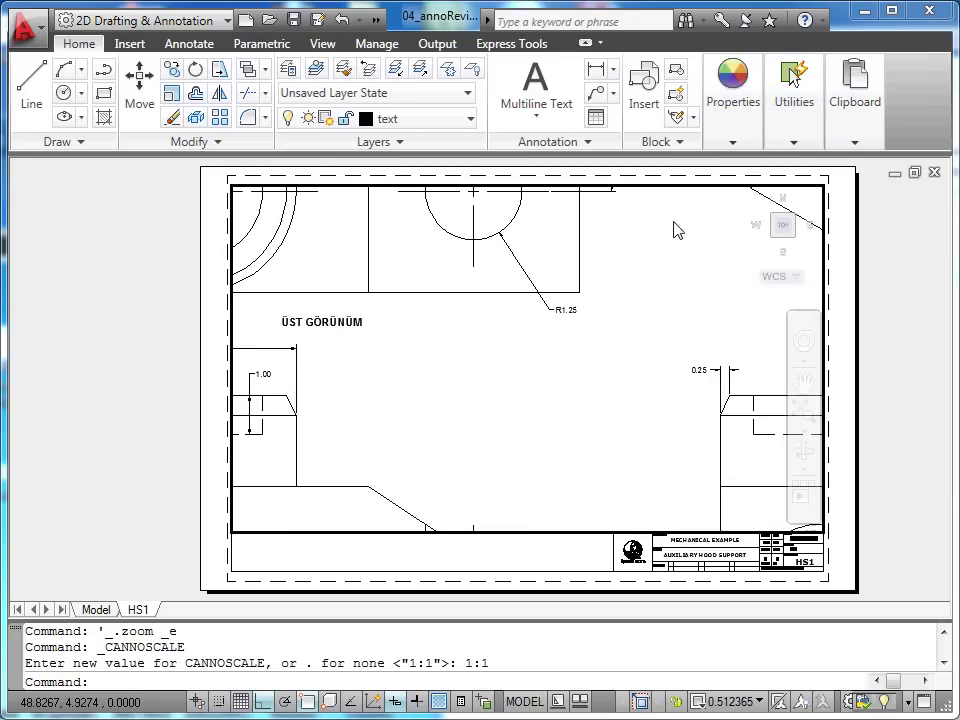
middle_drag(495, 388, 544, 422)
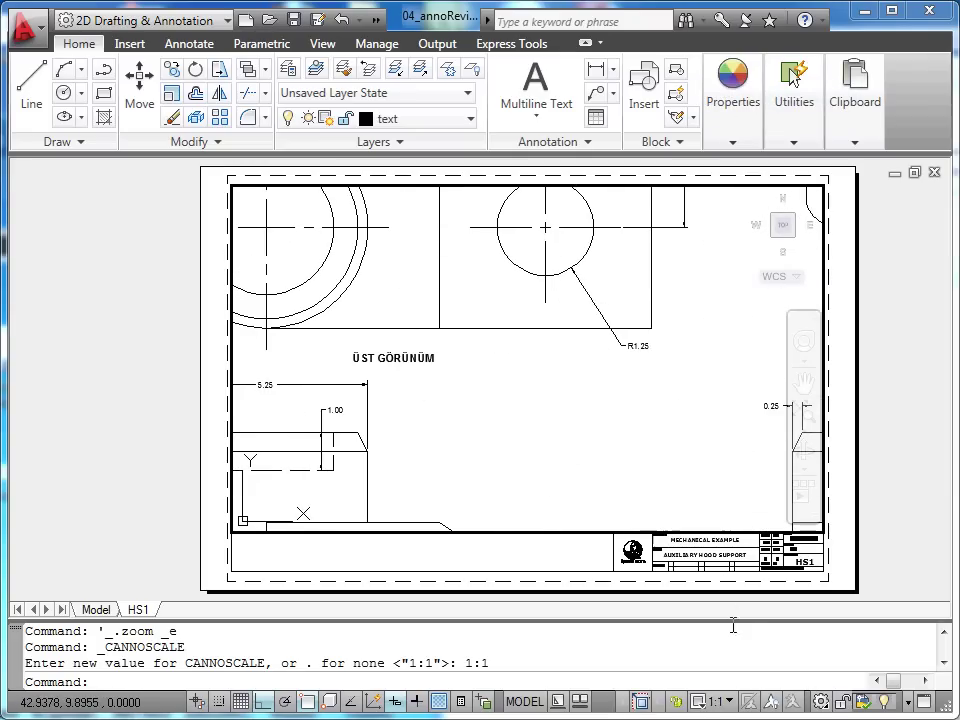
click(728, 702)
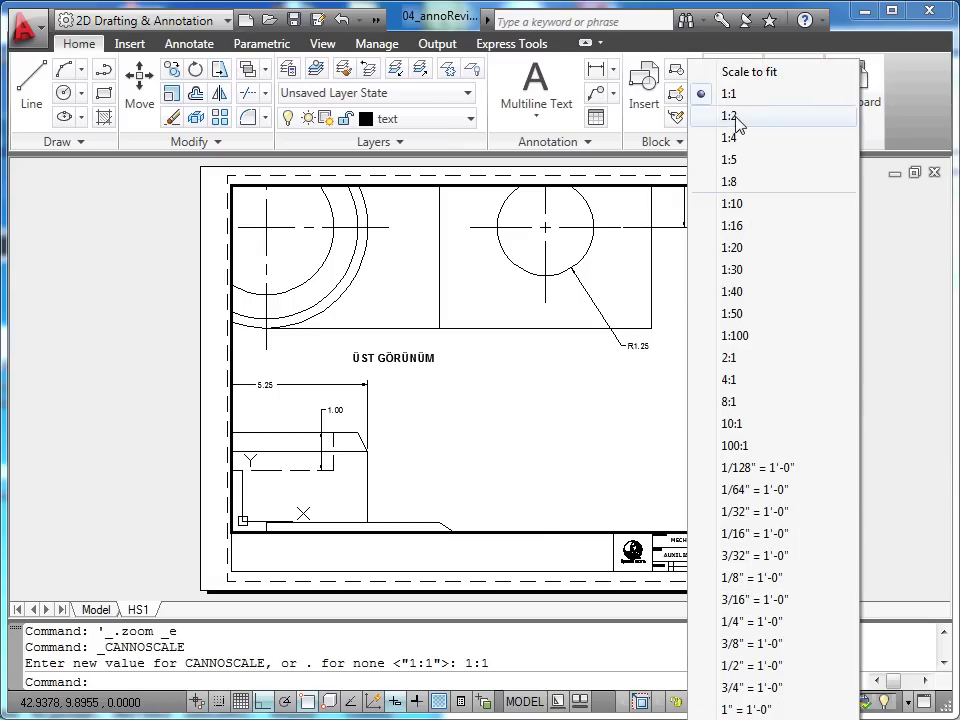
Set the viewport scale to 1:2 and centre the three views and isometric in it
click(729, 116)
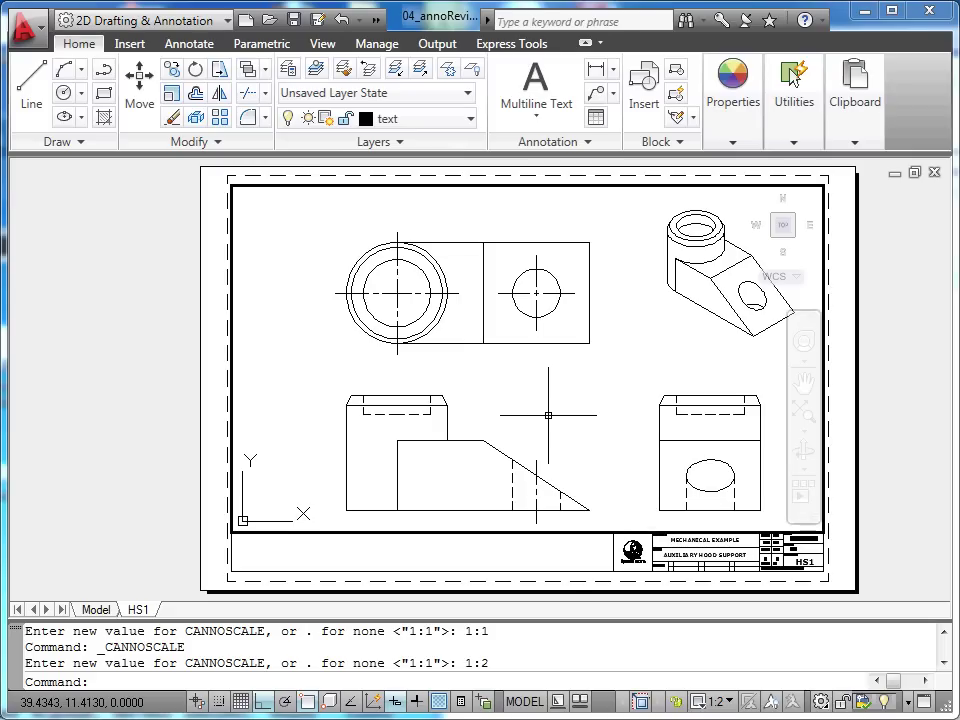
middle_drag(570, 392, 530, 391)
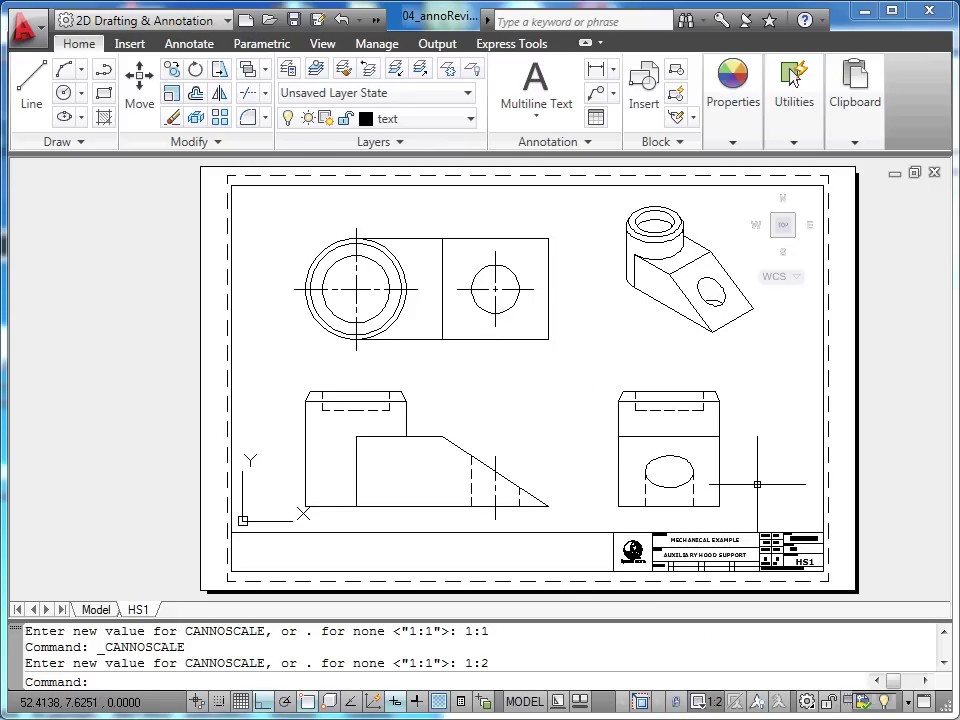
Back in paper space, edit the title block's SCALE text from 1:1 to 1:2
double_click(897, 450)
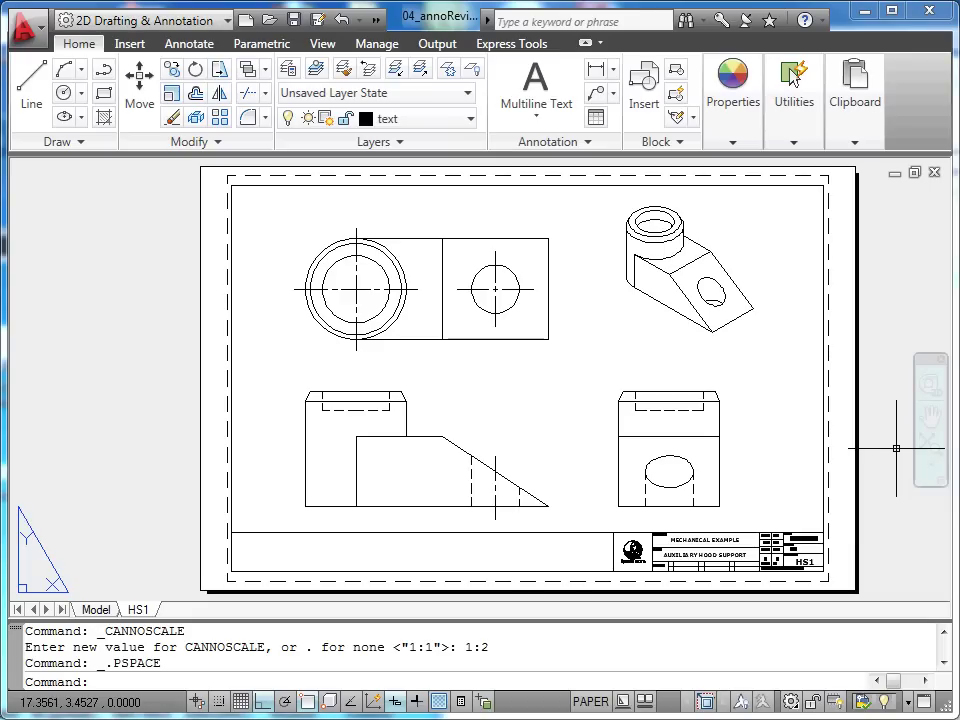
scroll(700, 510, up, 5)
mouse_move(729, 527)
middle_down()
mouse_move(446, 339)
mouse_move(387, 285)
mouse_move(196, 232)
middle_up()
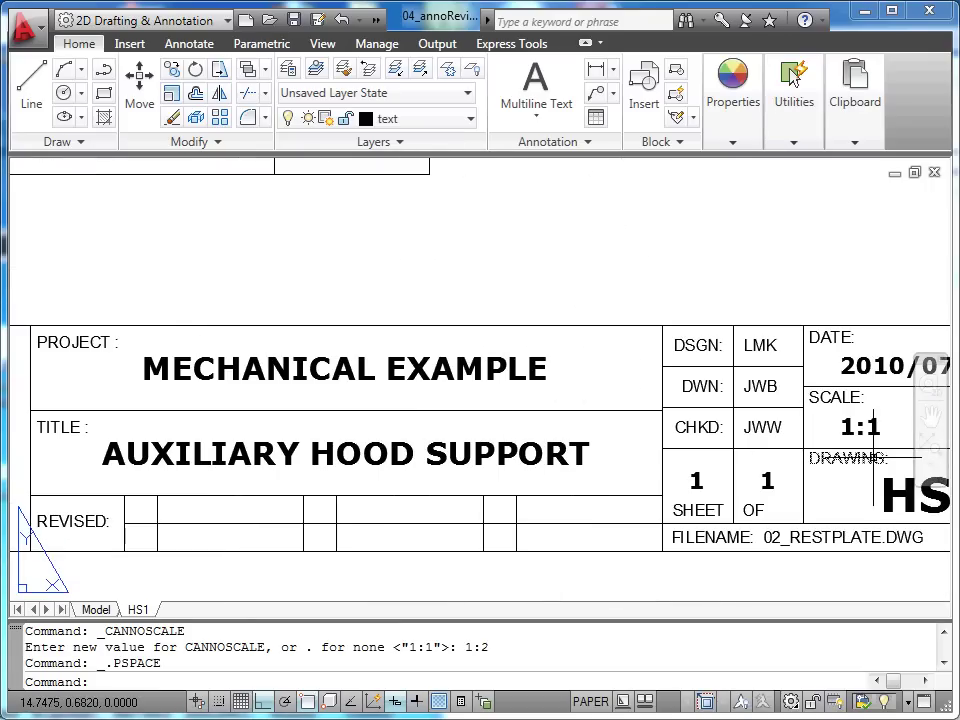
double_click(845, 428)
text(1:2)
click(612, 245)
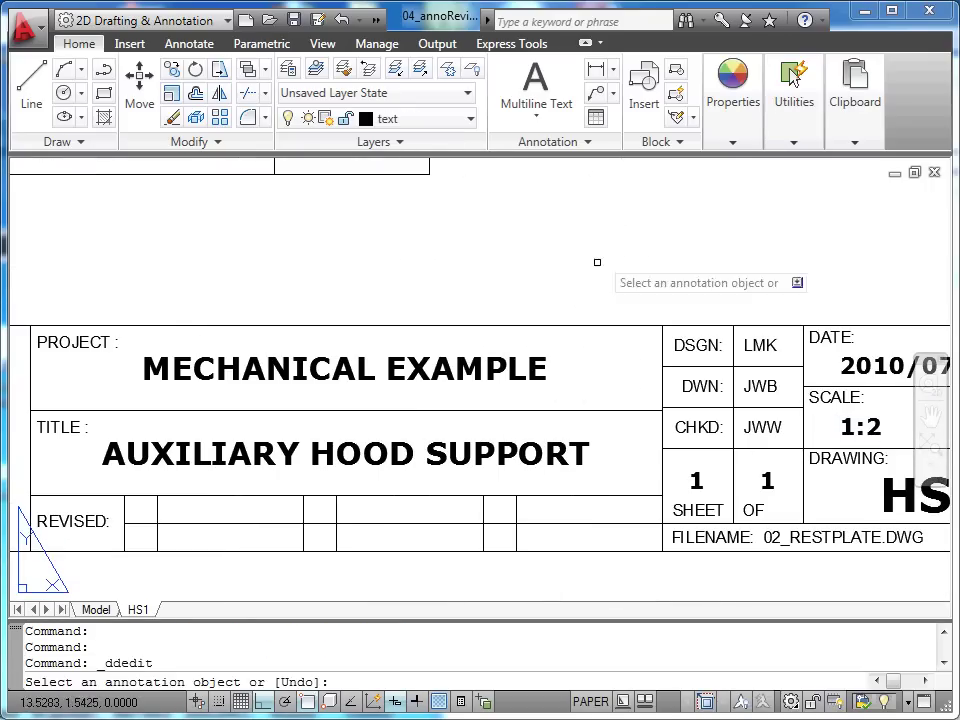
scroll(594, 261, down, 3)
middle_drag(611, 295, 746, 450)
scroll(815, 460, down, 3)
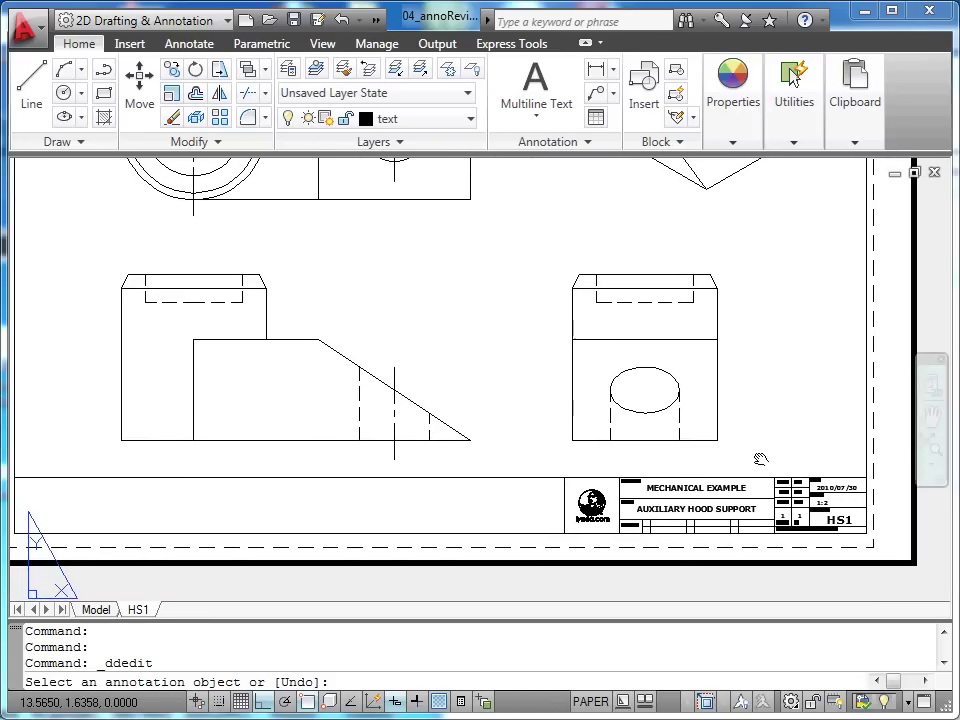
Switch to the Model tab and set the current annotation scale to 1:2
click(93, 609)
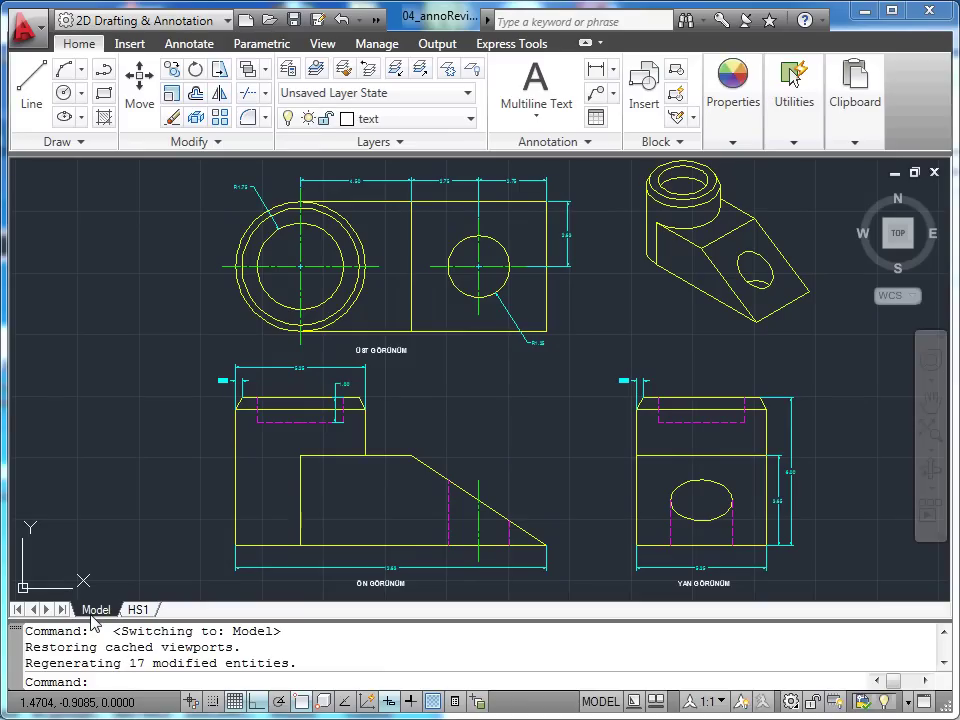
click(705, 701)
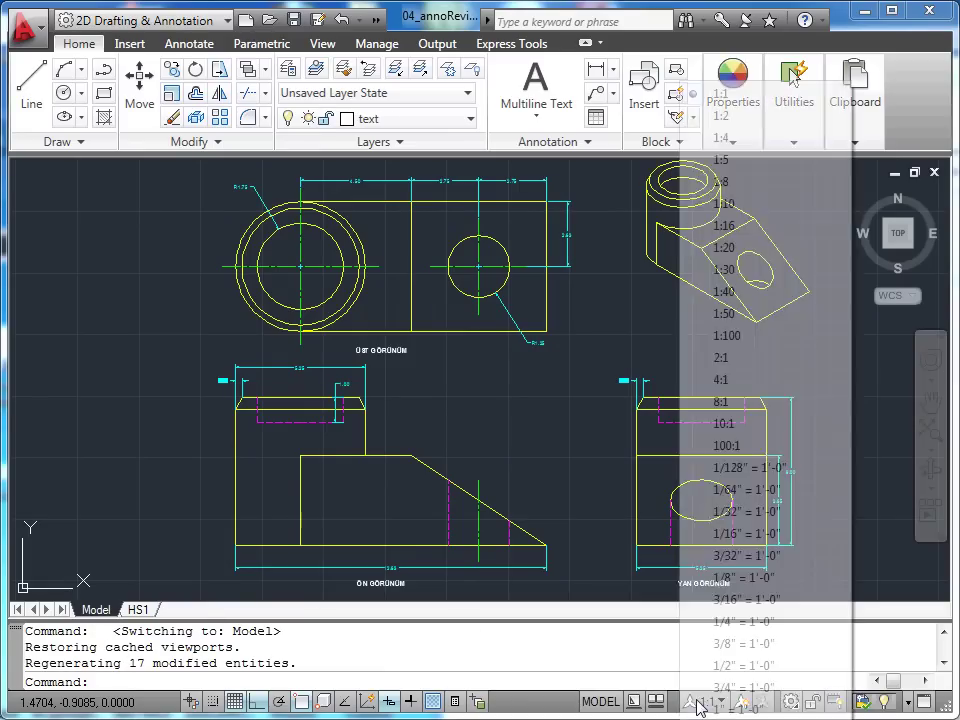
click(725, 117)
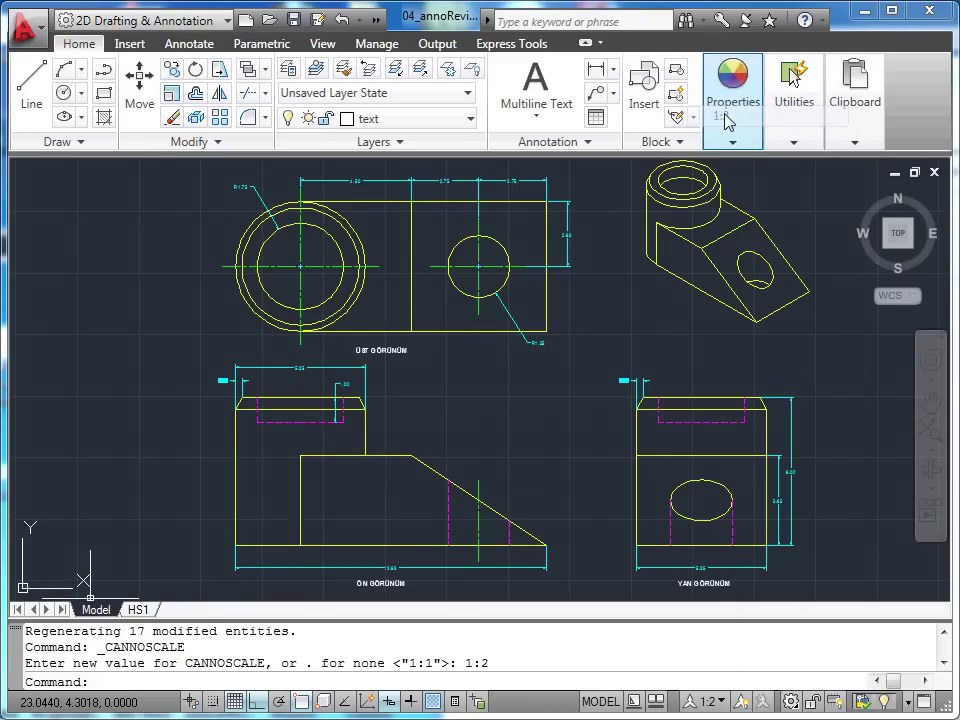
click(203, 46)
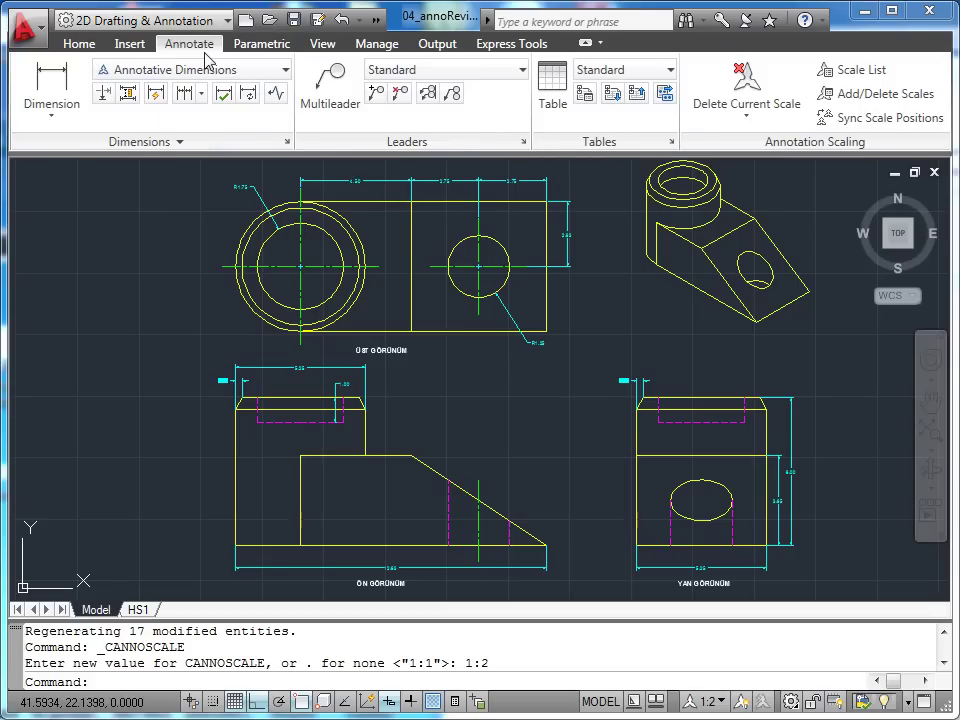
Add the current 1:2 scale to all dimensions and labels by window-selecting the whole drawing
click(746, 115)
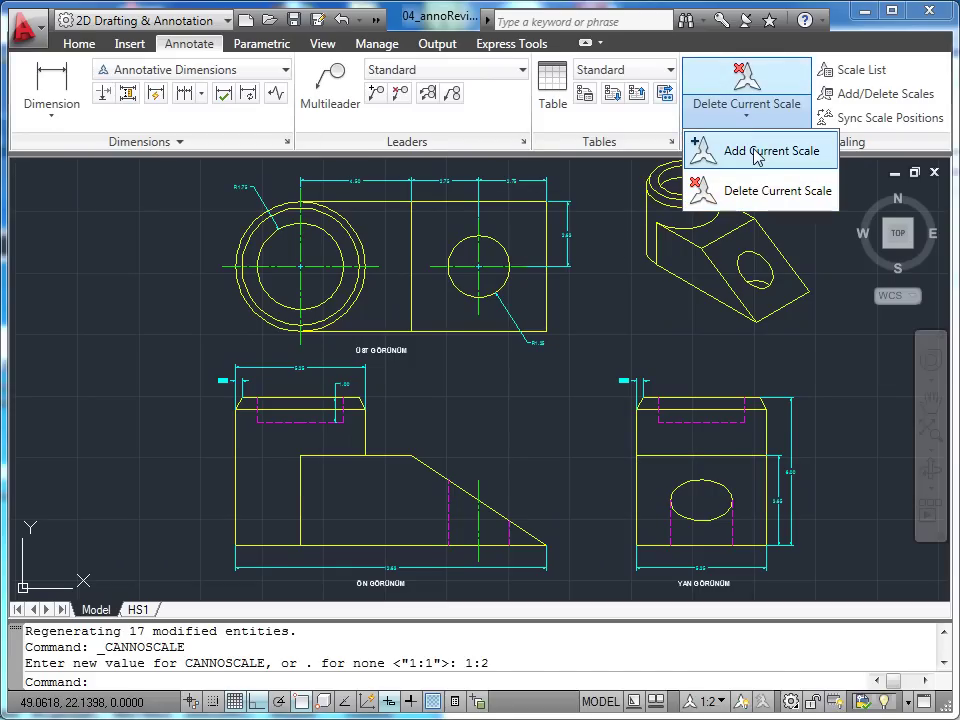
click(757, 155)
scroll(686, 300, down, 3)
mouse_move(670, 290)
middle_down()
mouse_move(516, 311)
mouse_move(594, 326)
middle_up()
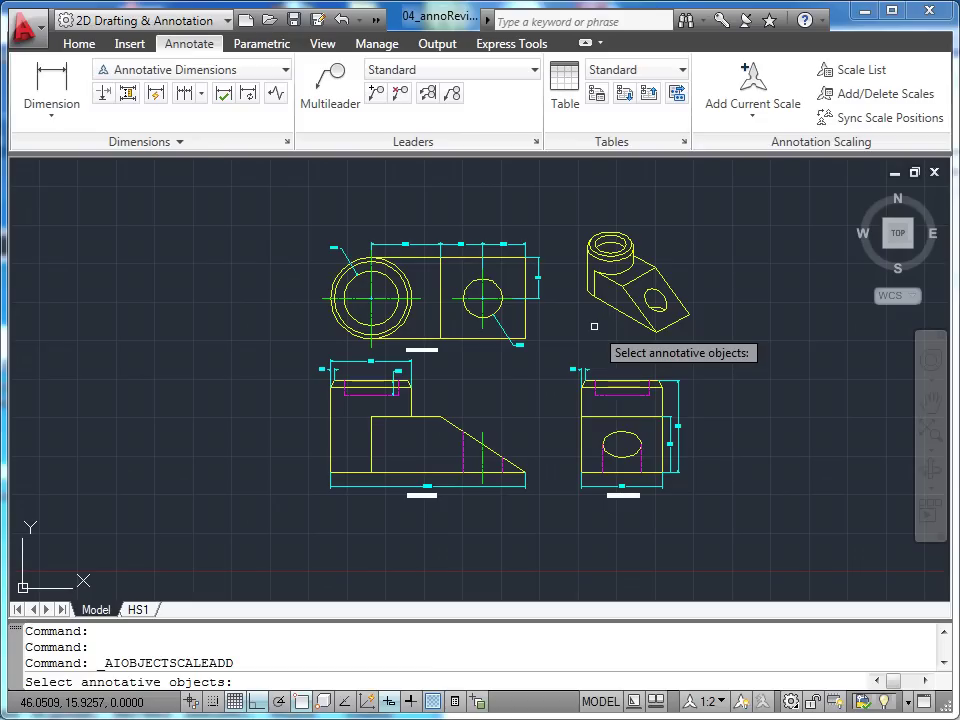
click(733, 211)
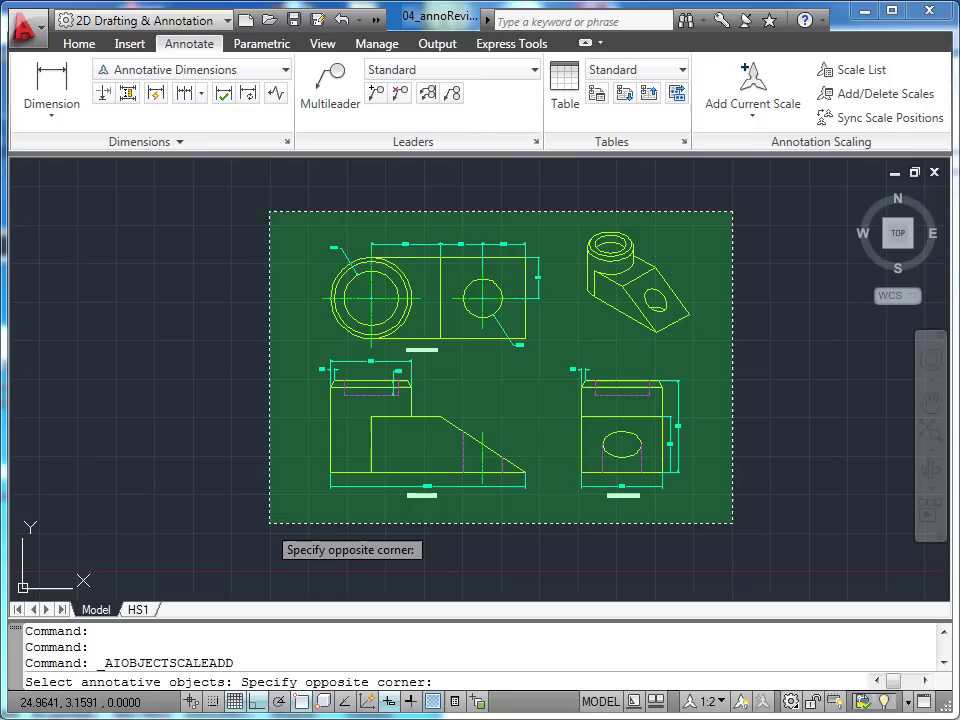
click(285, 520)
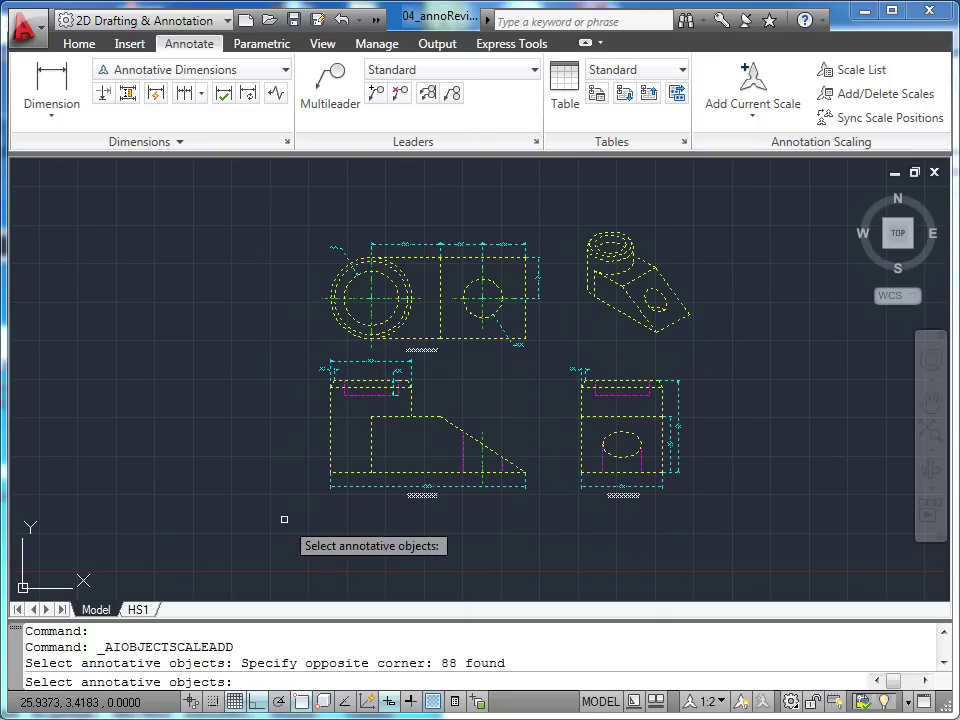
key(Return)
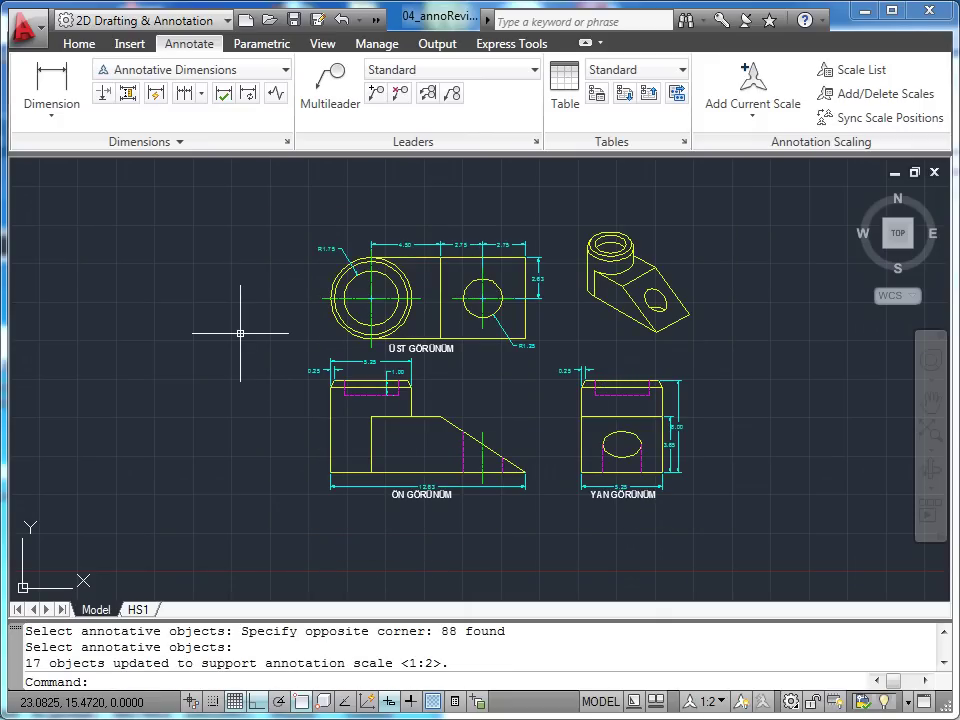
Zoom in to check the ÜST GÖRÜNÜM label's size, then recentre all views
scroll(268, 353, up, 2)
middle_drag(268, 353, 171, 375)
scroll(144, 381, down, 3)
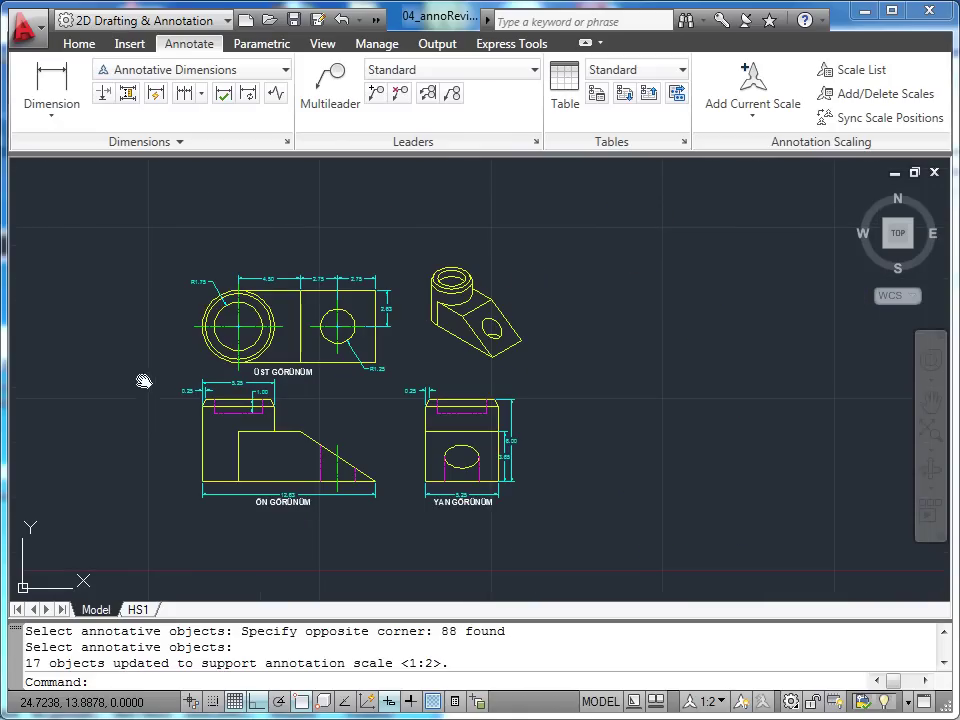
scroll(160, 380, up, 3)
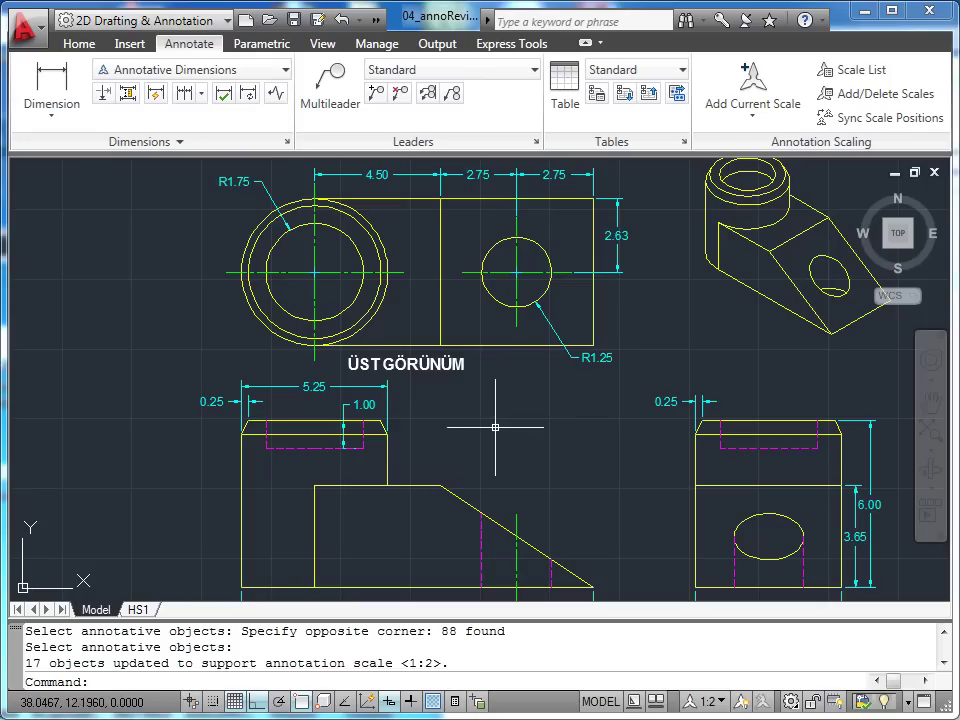
scroll(435, 418, up, 2)
scroll(443, 407, up, 3)
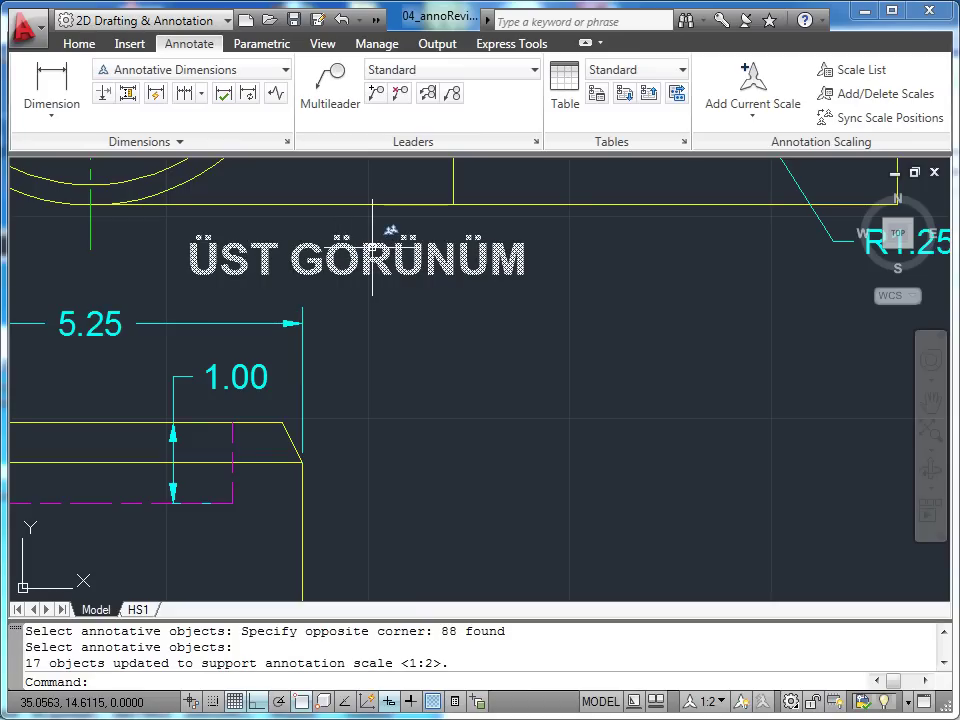
click(372, 247)
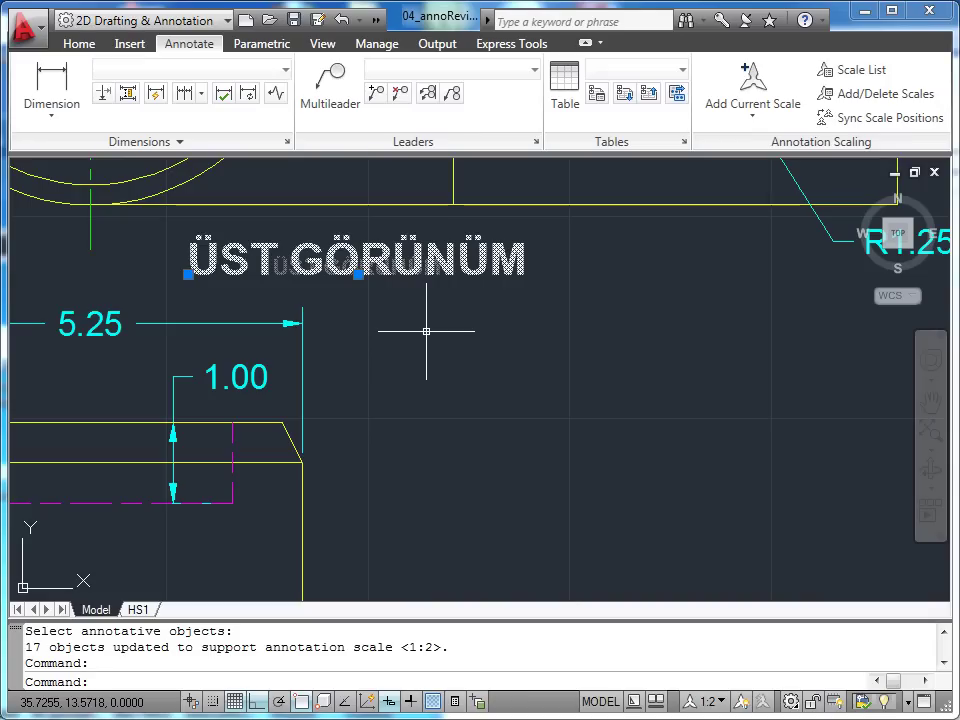
click(530, 372)
click(530, 372)
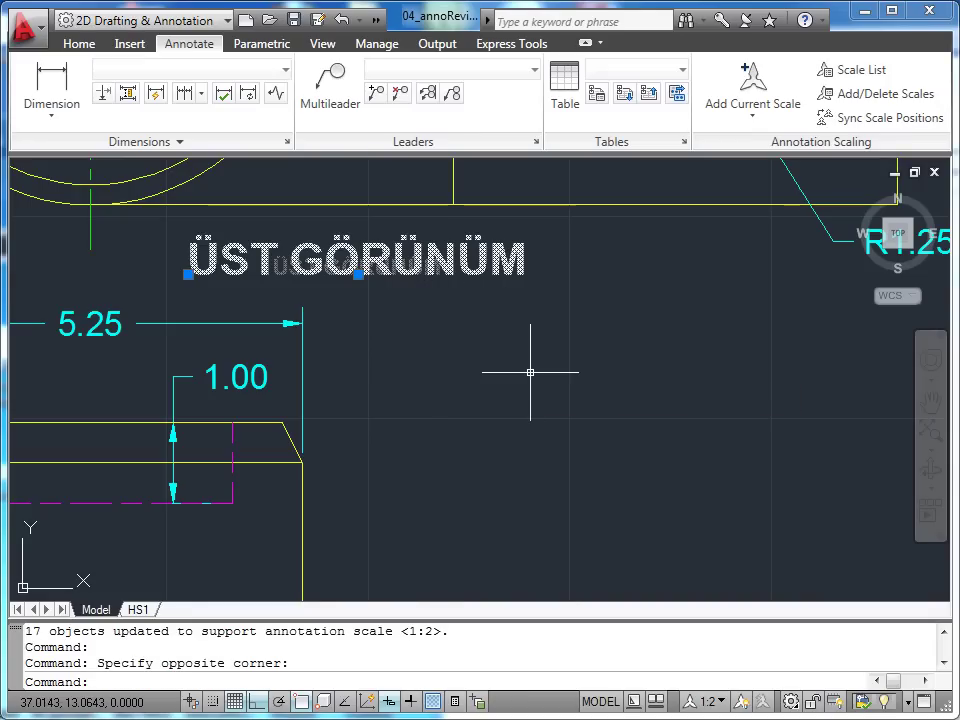
key(Escape)
scroll(530, 372, down, 2)
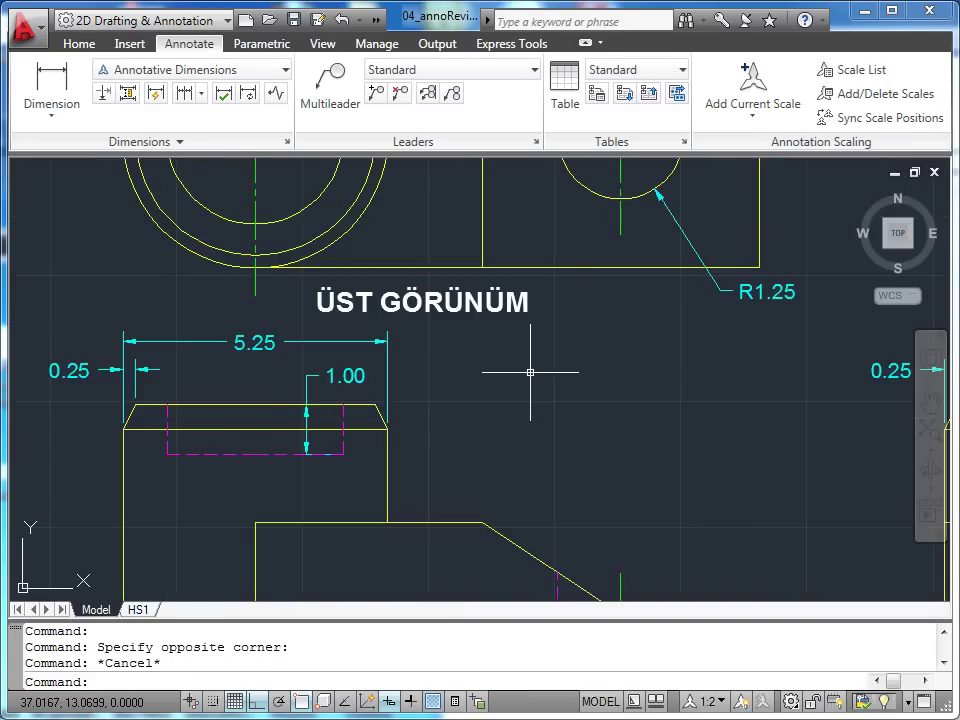
scroll(530, 372, down, 4)
middle_drag(576, 389, 494, 389)
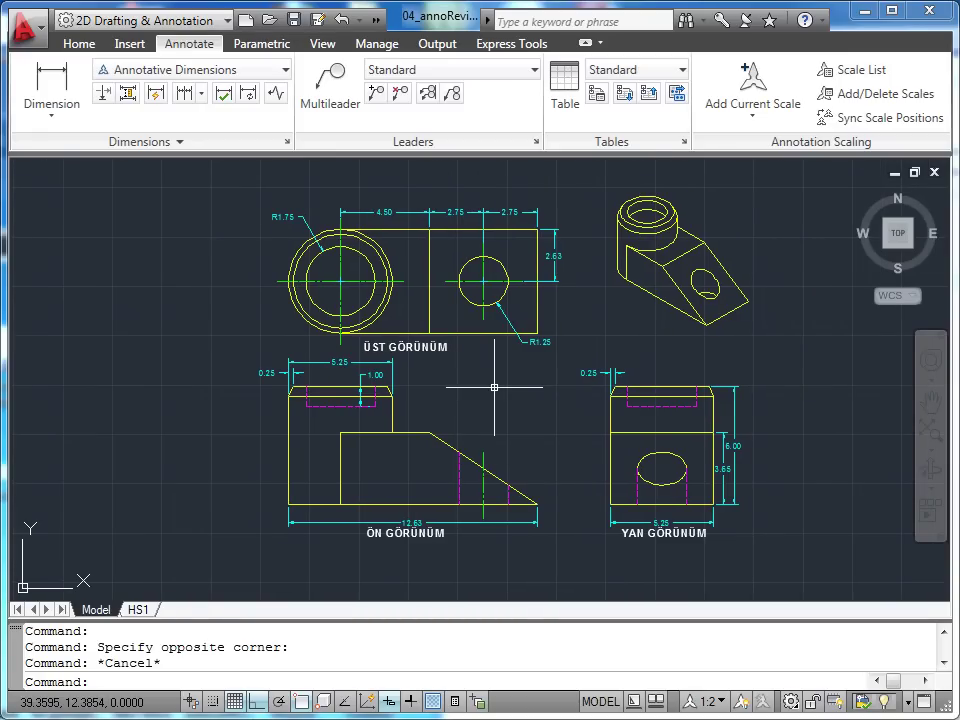
With annotation scale at 1:1, delete that scale from all 17 annotative objects via window selection
click(729, 704)
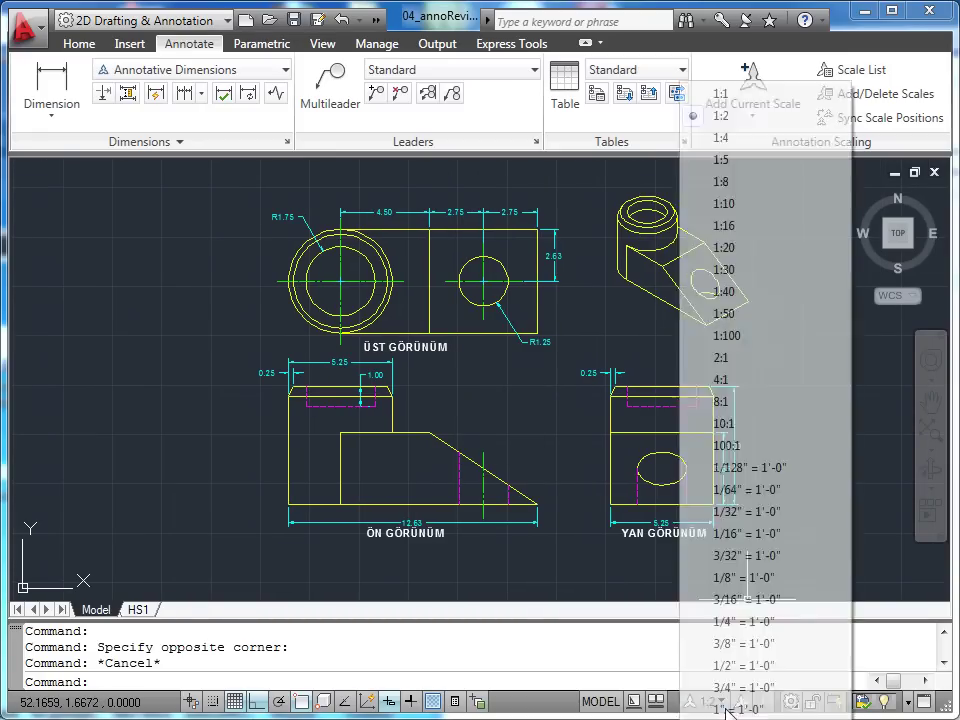
click(729, 99)
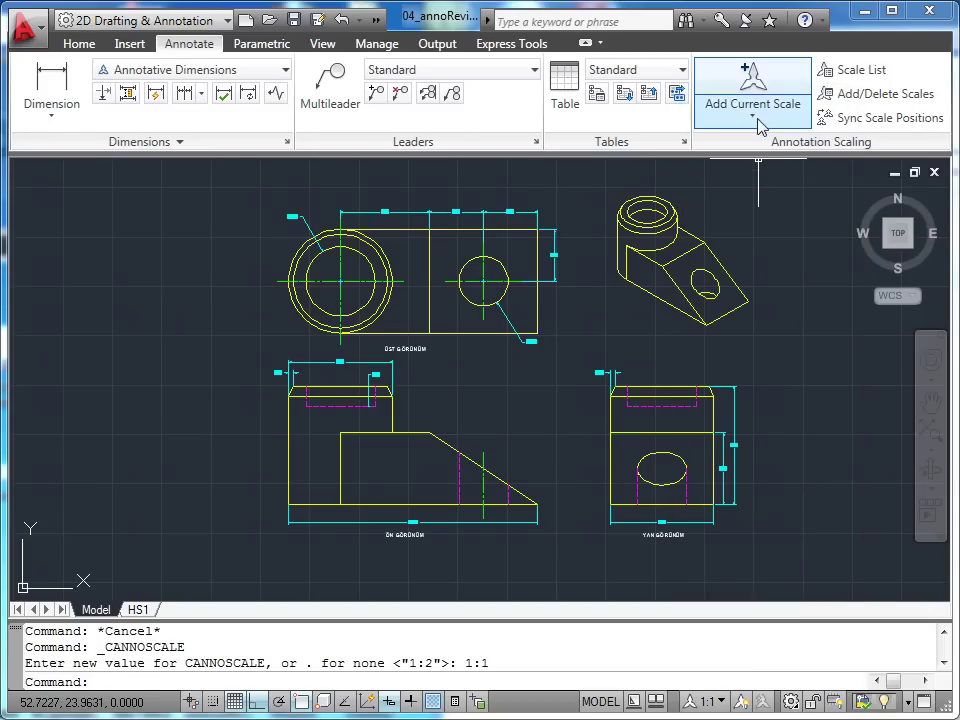
click(757, 118)
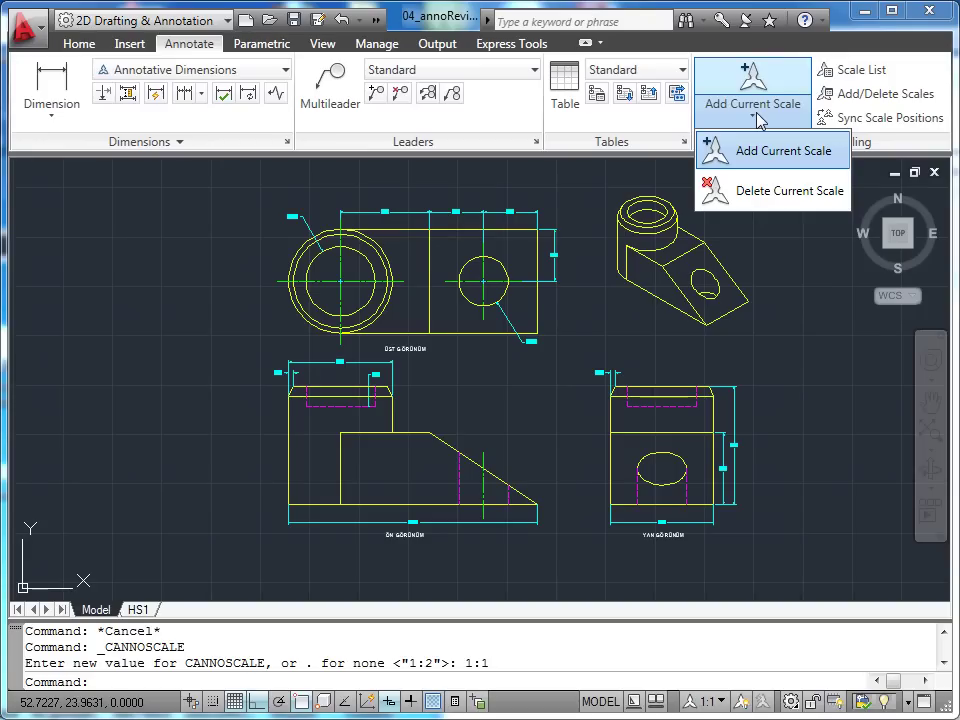
click(772, 190)
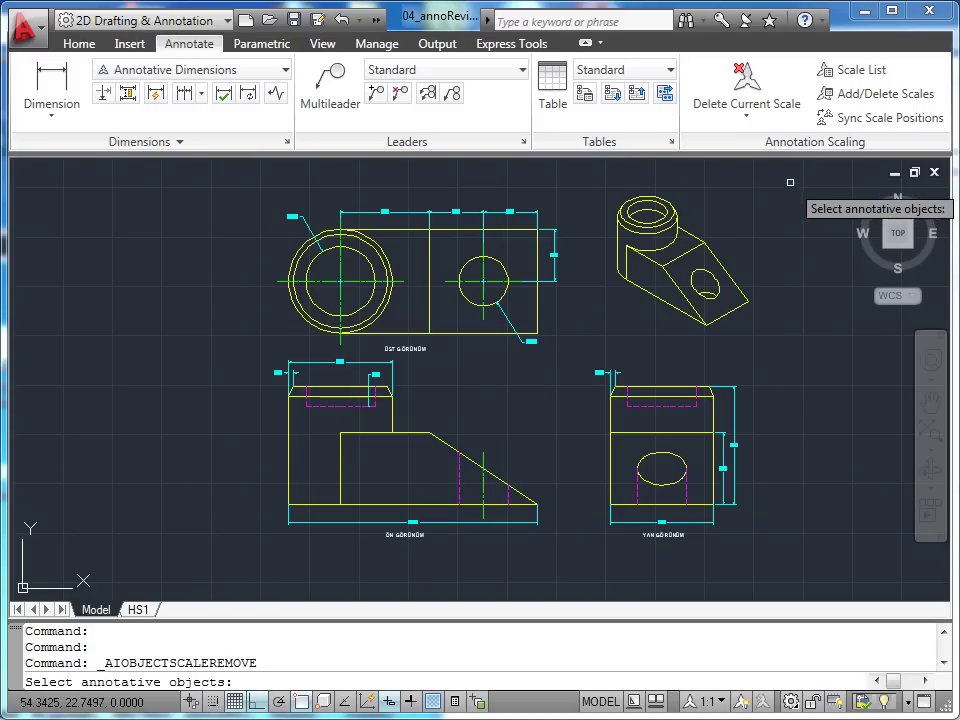
click(790, 181)
click(242, 555)
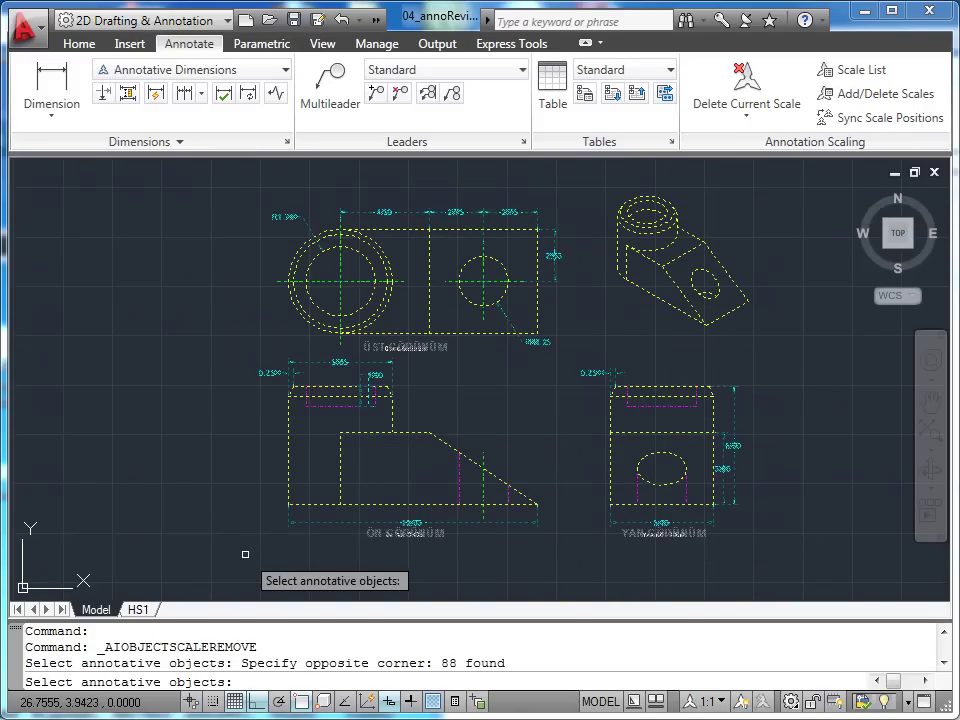
key(Return)
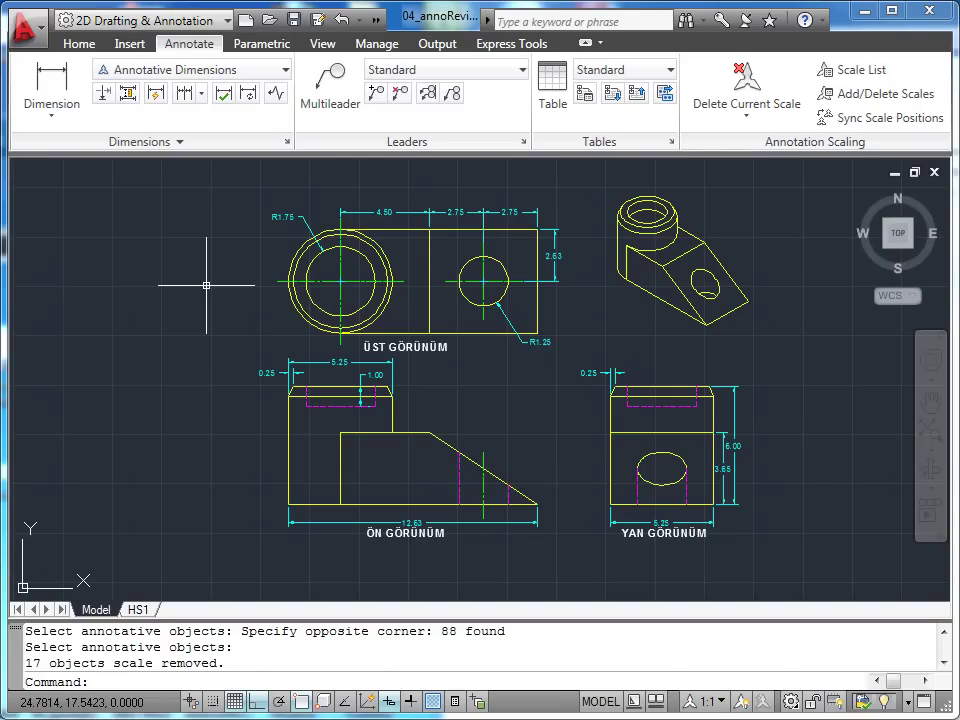
Set the annotation scale back to 1:2 and zoom to the side view's dimensions
click(714, 701)
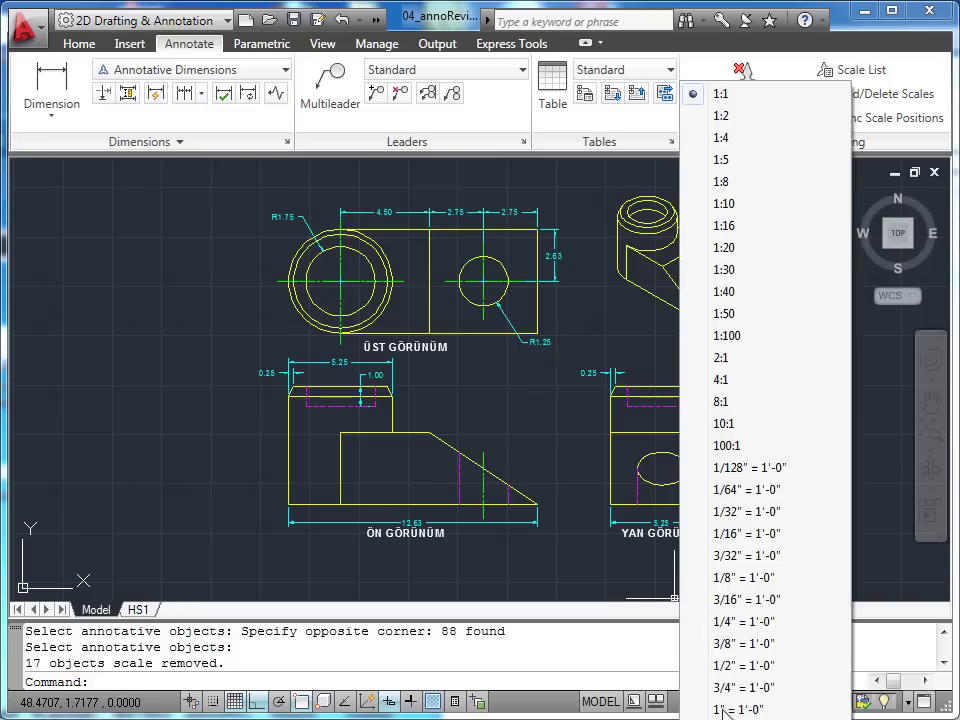
click(746, 124)
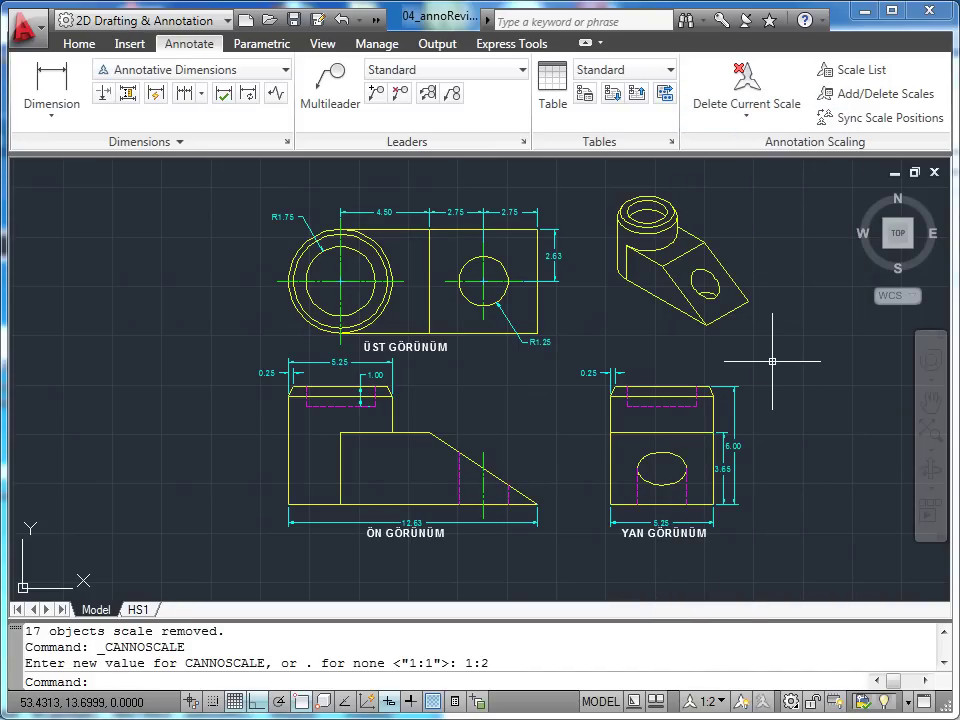
scroll(772, 361, up, 2)
middle_drag(762, 360, 831, 321)
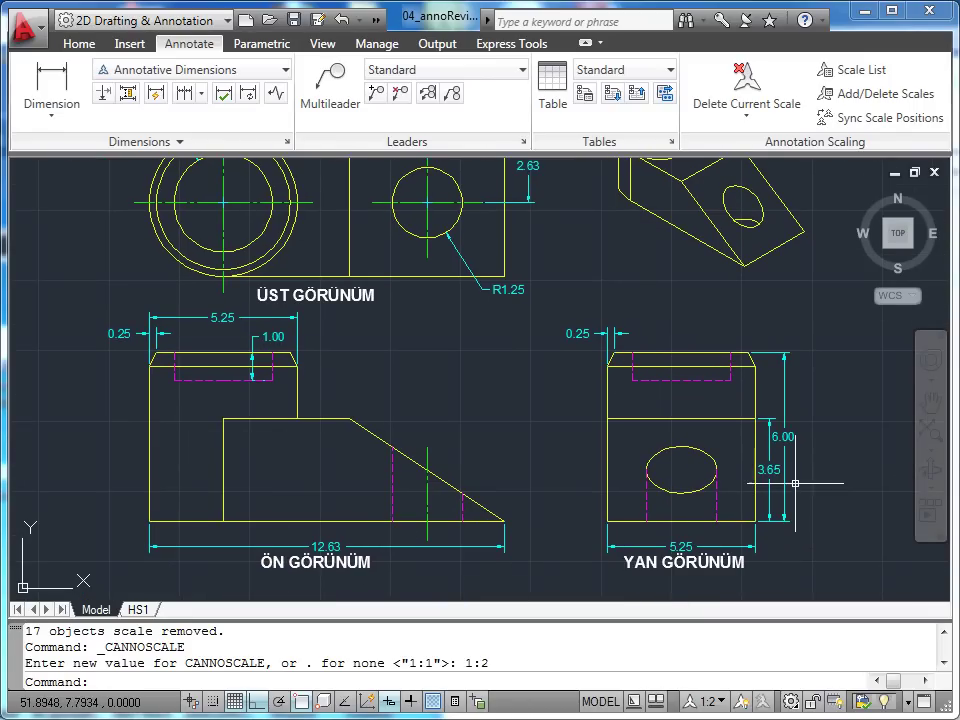
scroll(780, 480, up, 2)
scroll(780, 480, up, 2)
middle_drag(797, 476, 619, 467)
scroll(617, 467, down, 2)
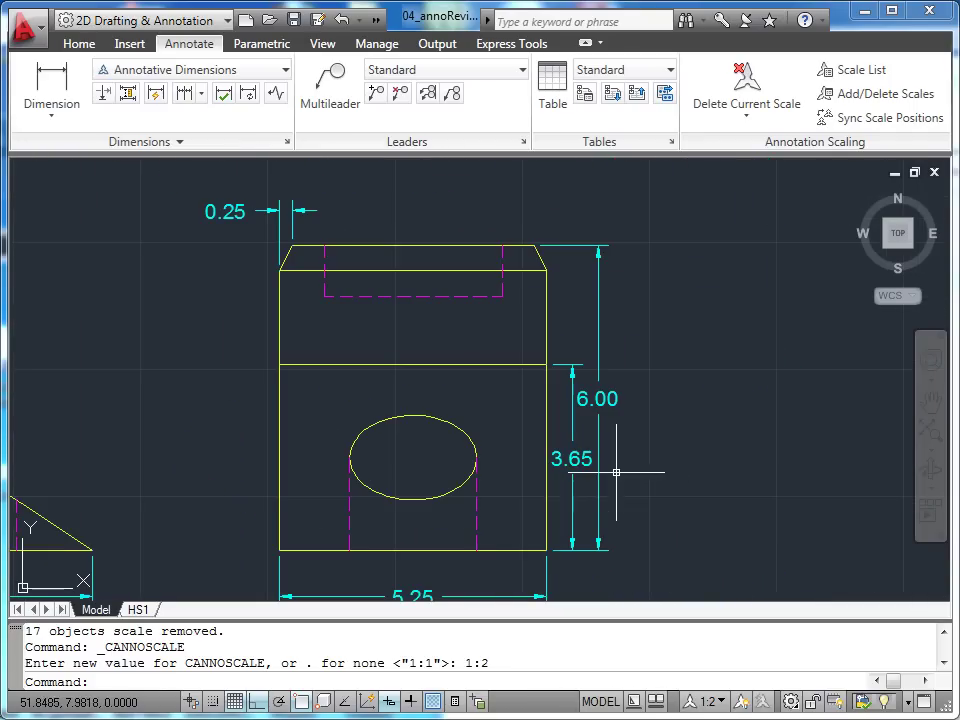
Grip-move the 6.00 and 3.65 dimension texts further right of the side view
click(598, 398)
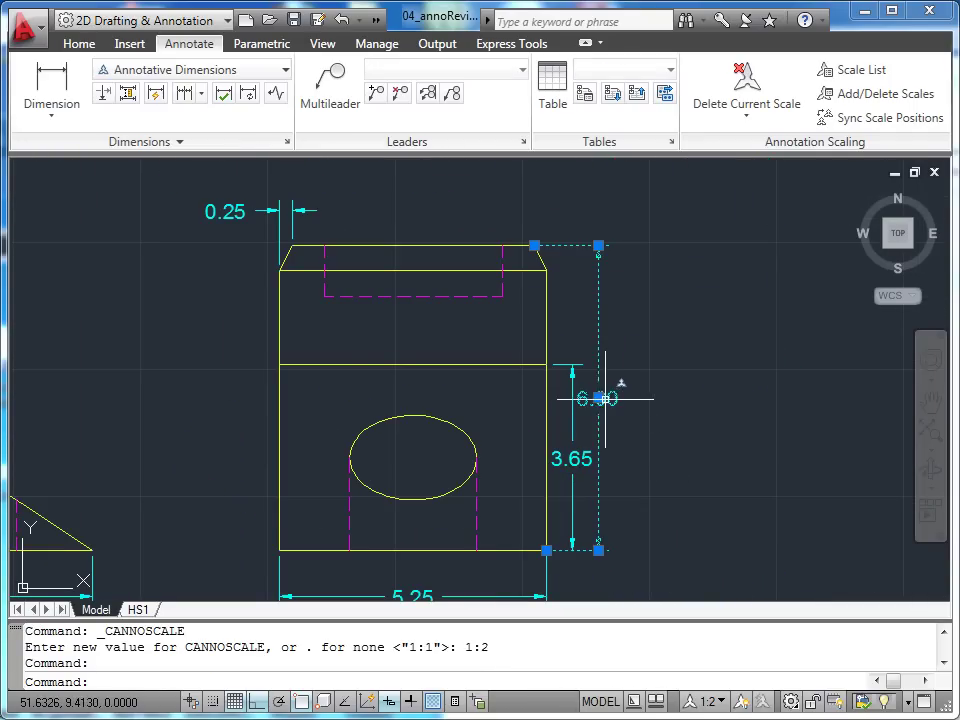
click(598, 398)
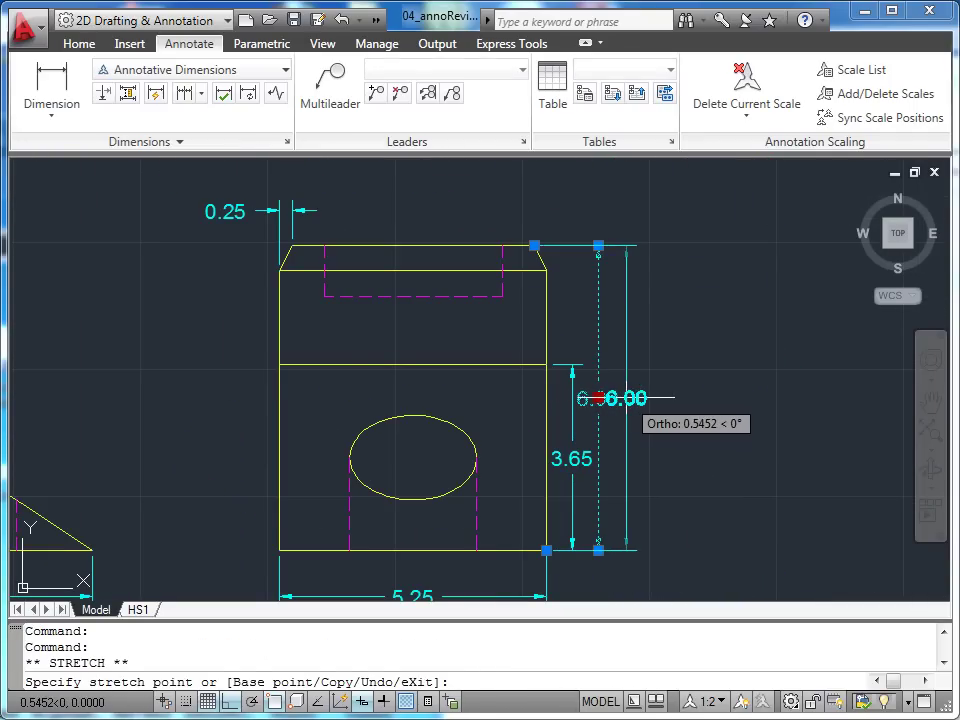
click(641, 398)
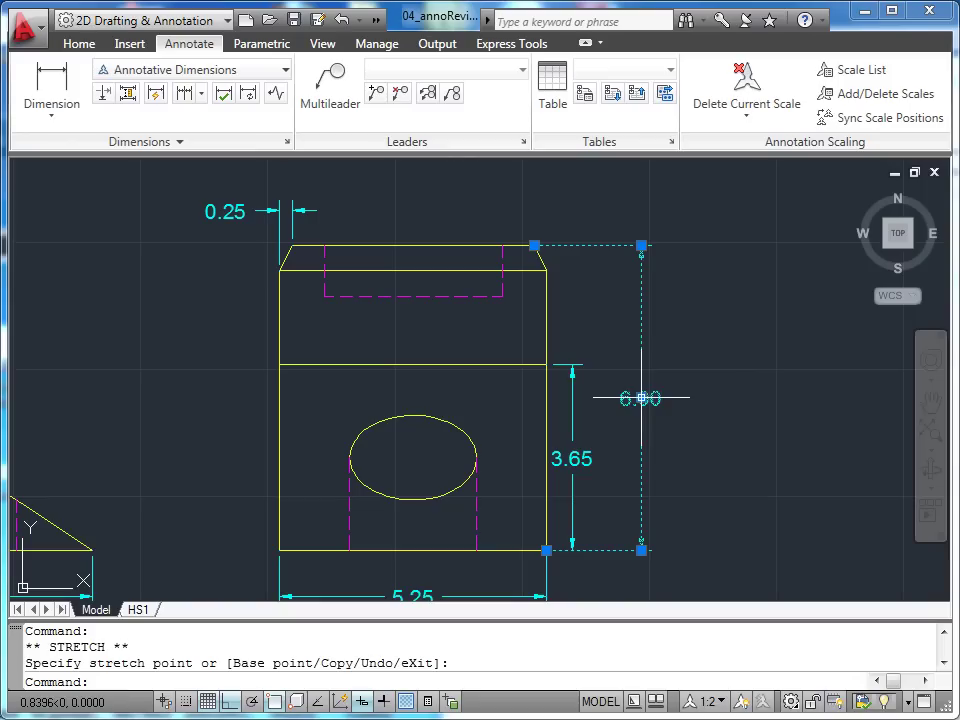
click(580, 453)
click(572, 457)
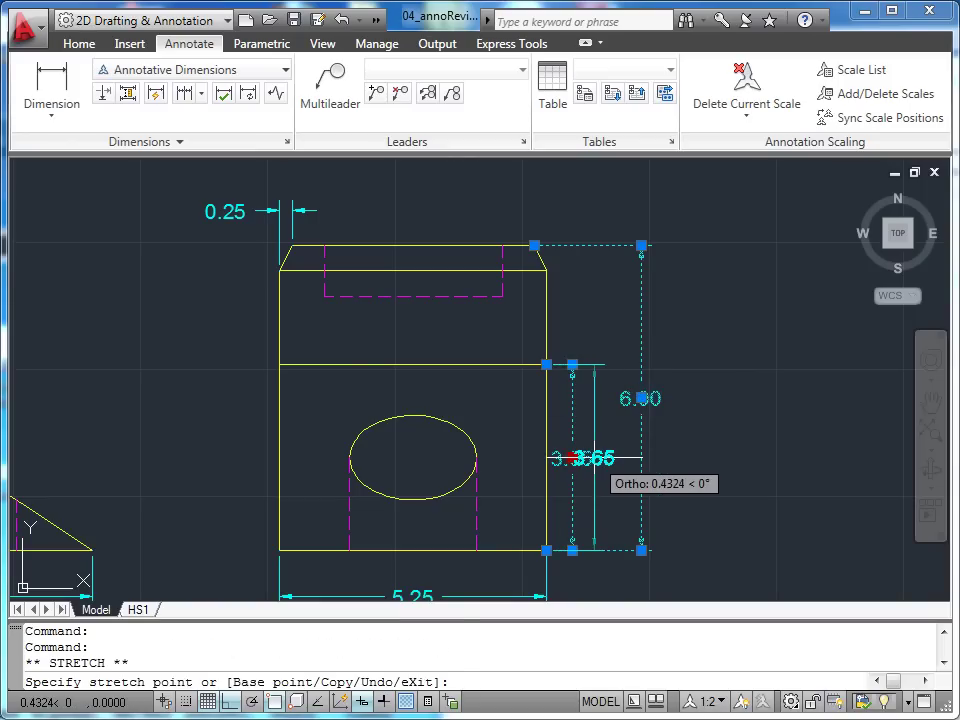
click(596, 457)
scroll(707, 384, down, 3)
scroll(720, 414, down, 2)
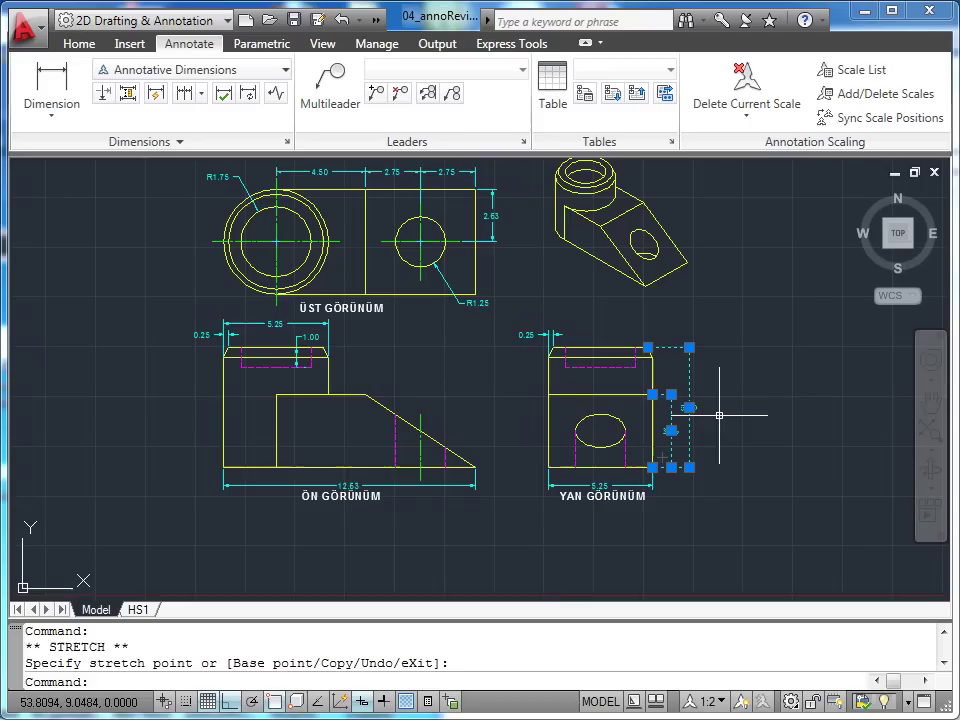
middle_drag(735, 421, 764, 461)
key(Escape)
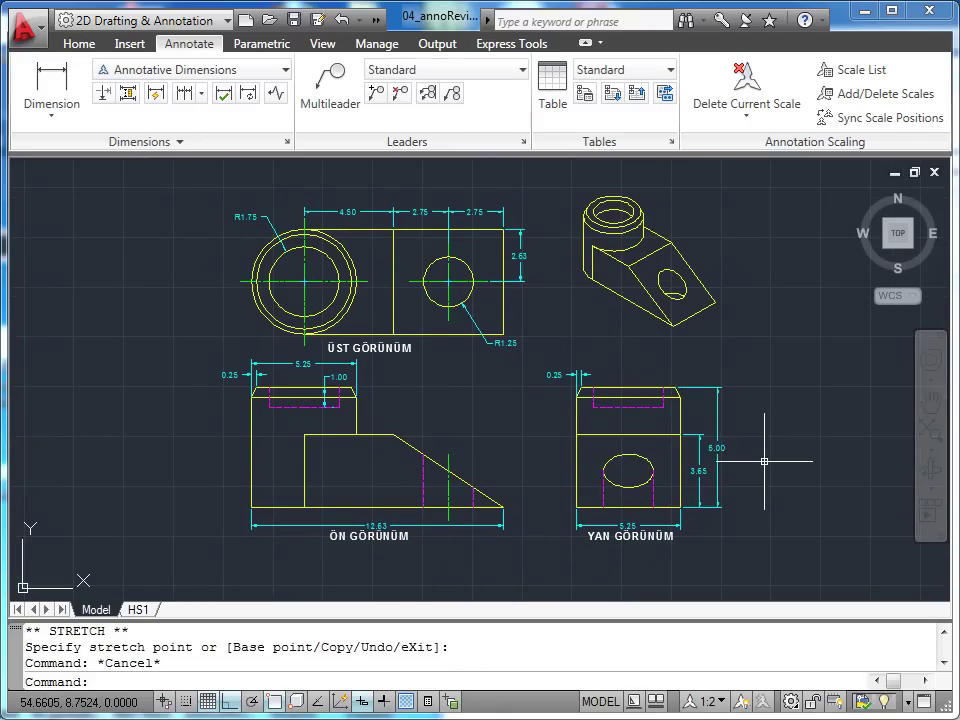
Switch to the HS1 layout and zoom to review the 1:2 dimensions and labels
click(138, 609)
scroll(410, 368, down, 2)
scroll(456, 380, down, 2)
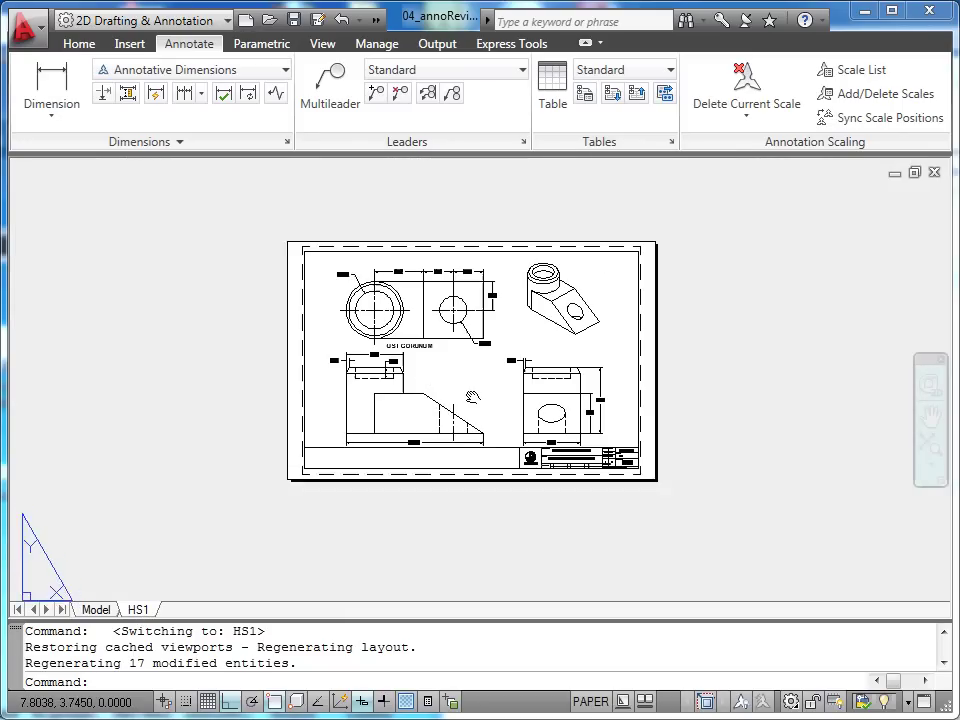
scroll(478, 420, up, 2)
scroll(479, 420, up, 2)
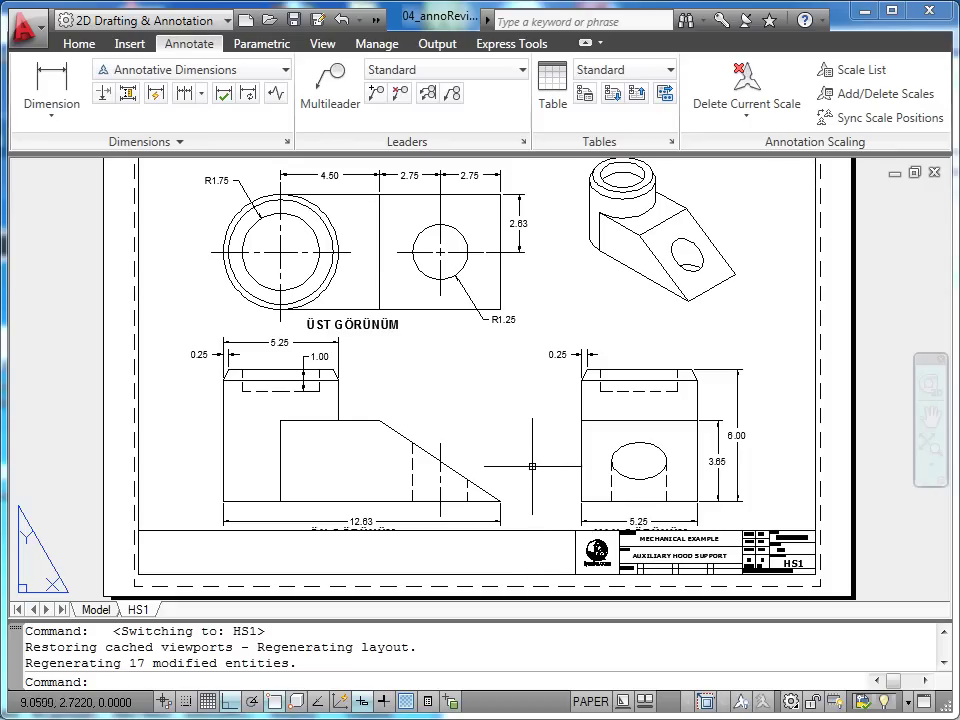
click(84, 45)
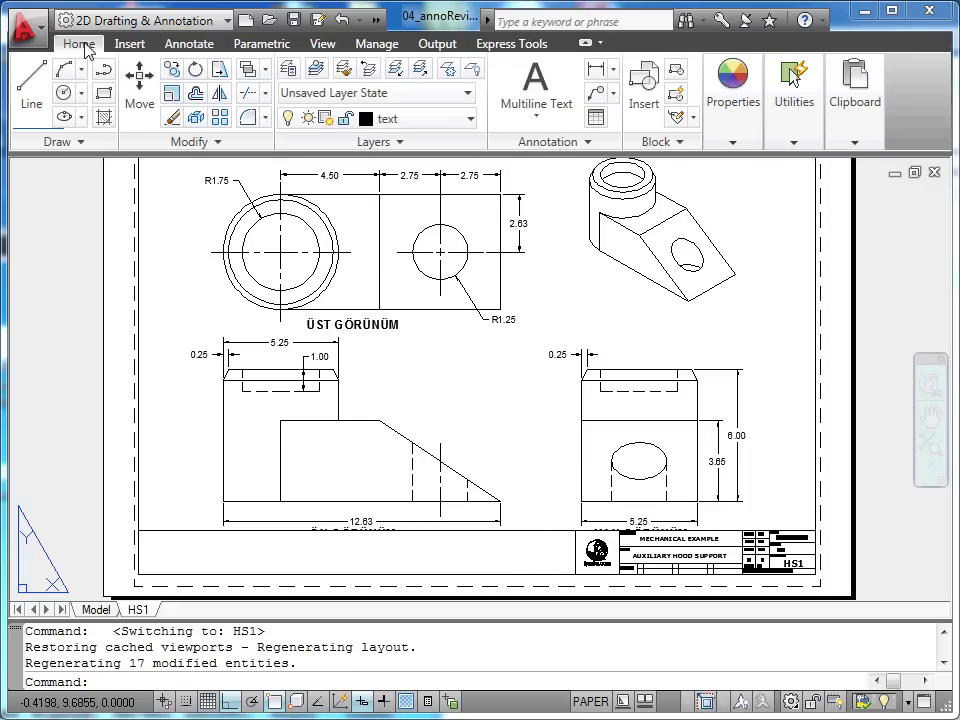
Turn off the viewport layer from the Layer dropdown so the HS1 viewport frame disappears
click(471, 120)
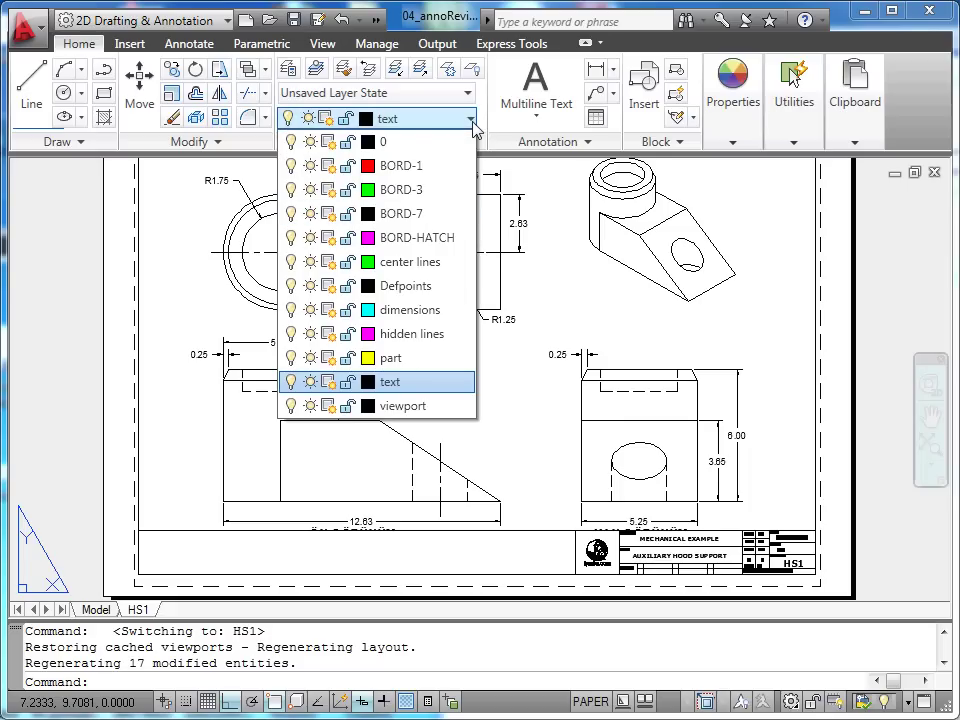
click(291, 406)
click(291, 407)
click(508, 444)
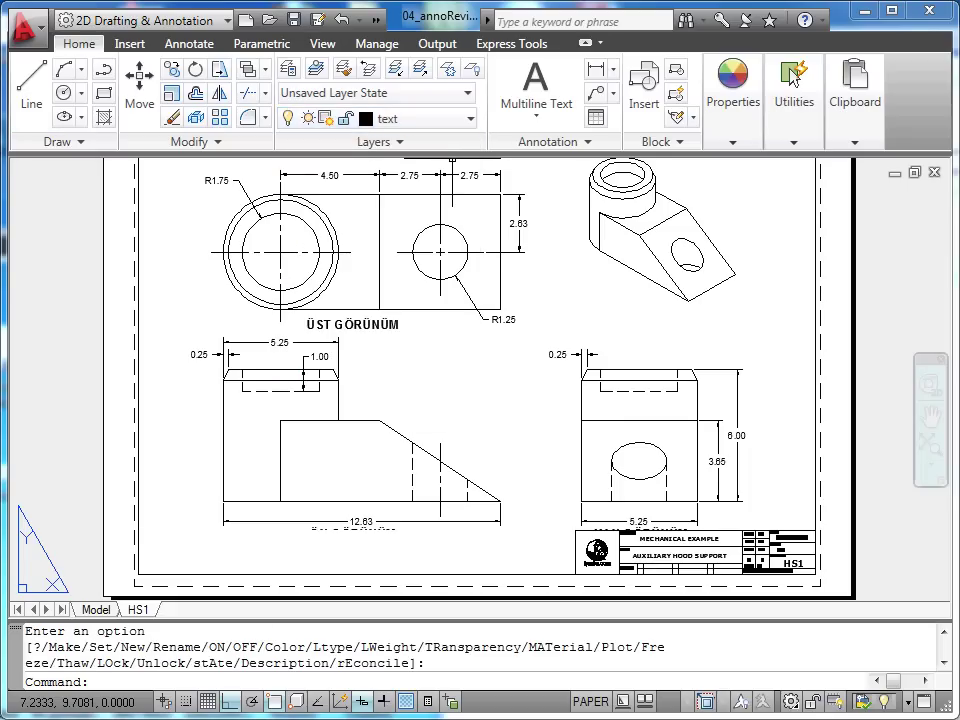
scroll(506, 443, down, 3)
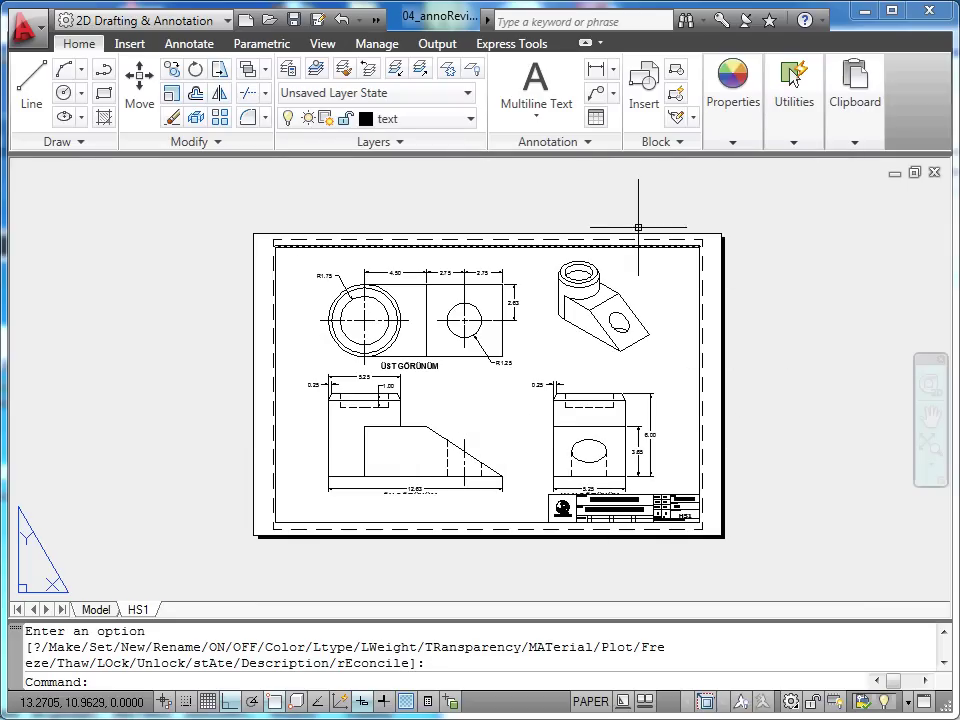